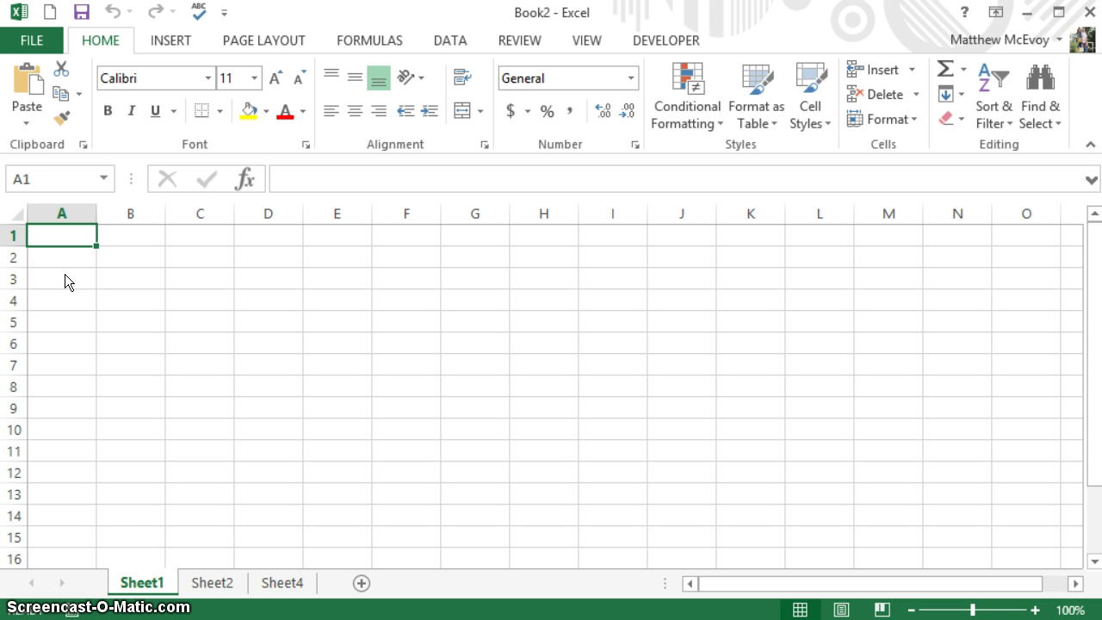
- Enter the heading Employees in A1 and auto-fit column A to it
type("Emp")
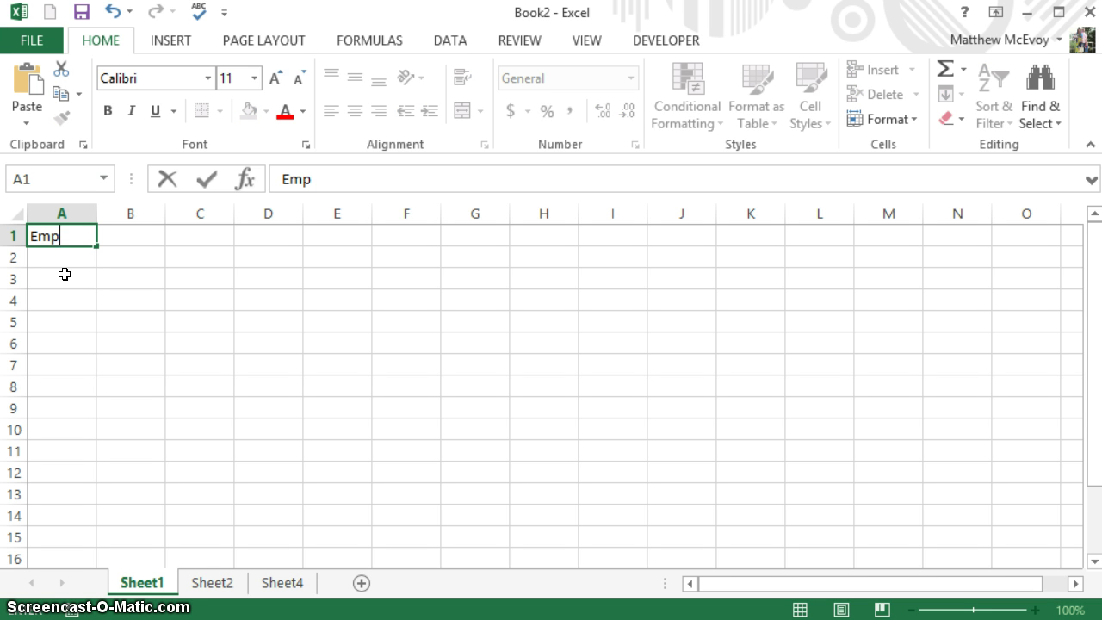
type("loyee")
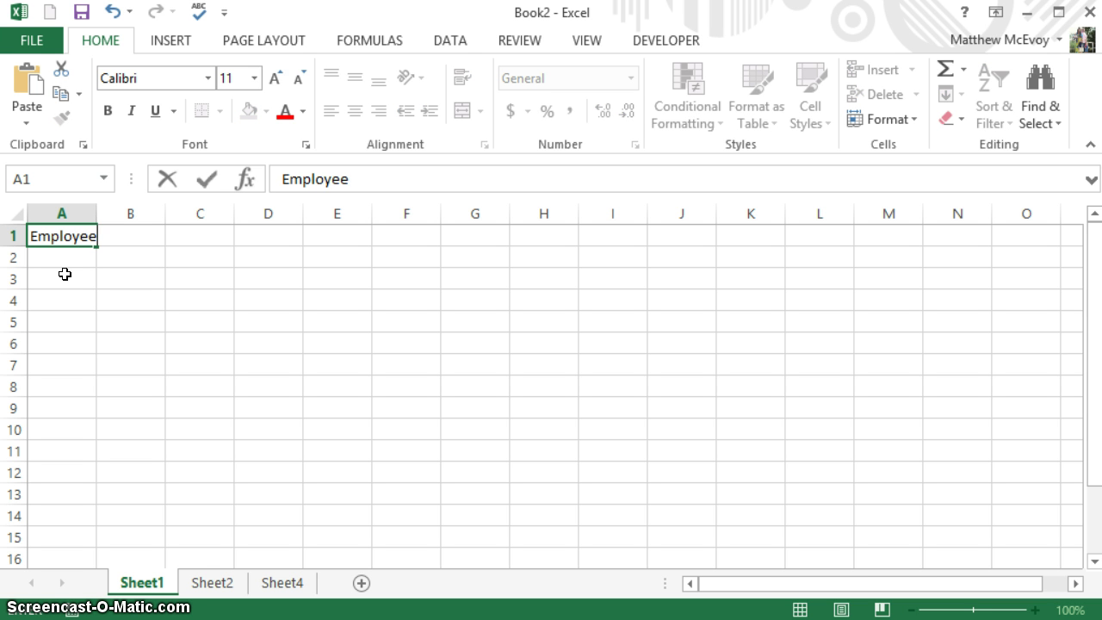
type("s")
key("Tab")
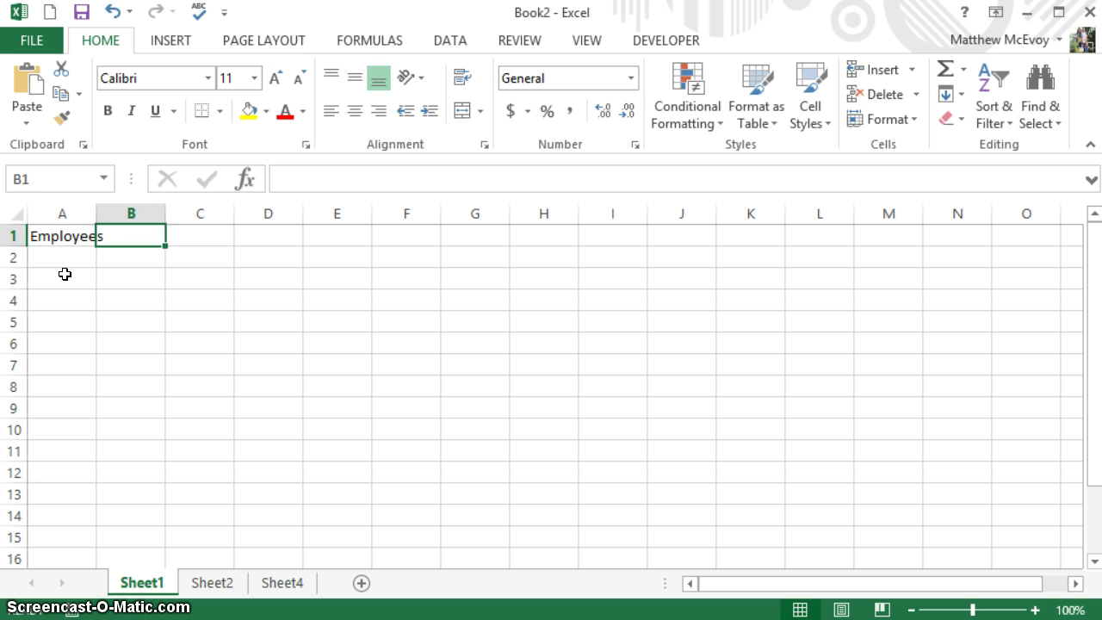
double_click(93, 217)
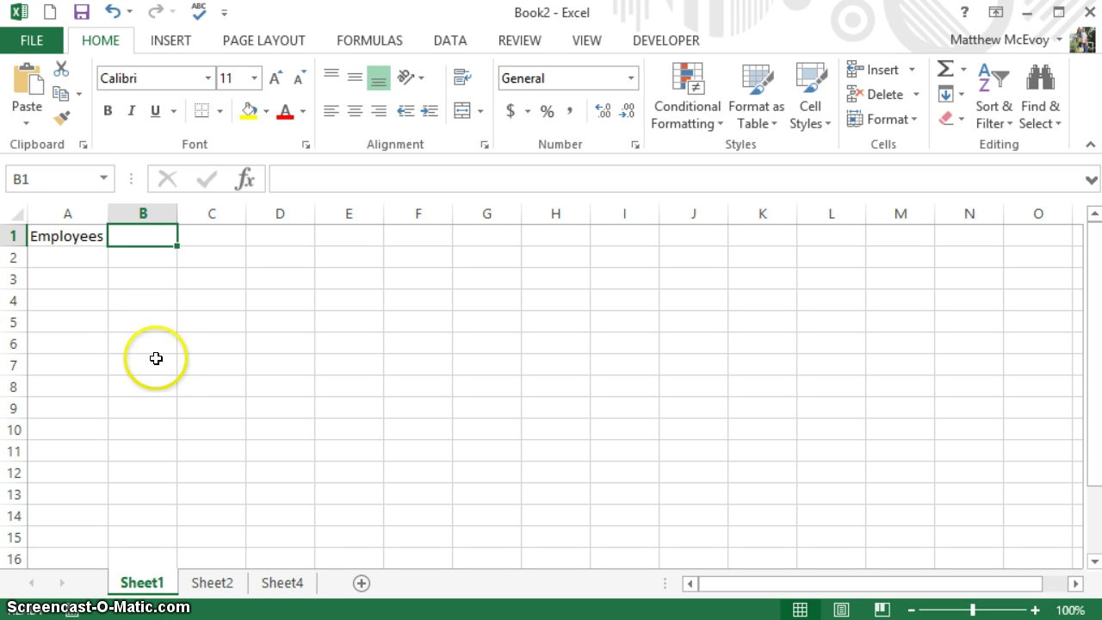
- Rename the Sheet4 sheet to List
left_click(284, 585)
right_click(284, 587)
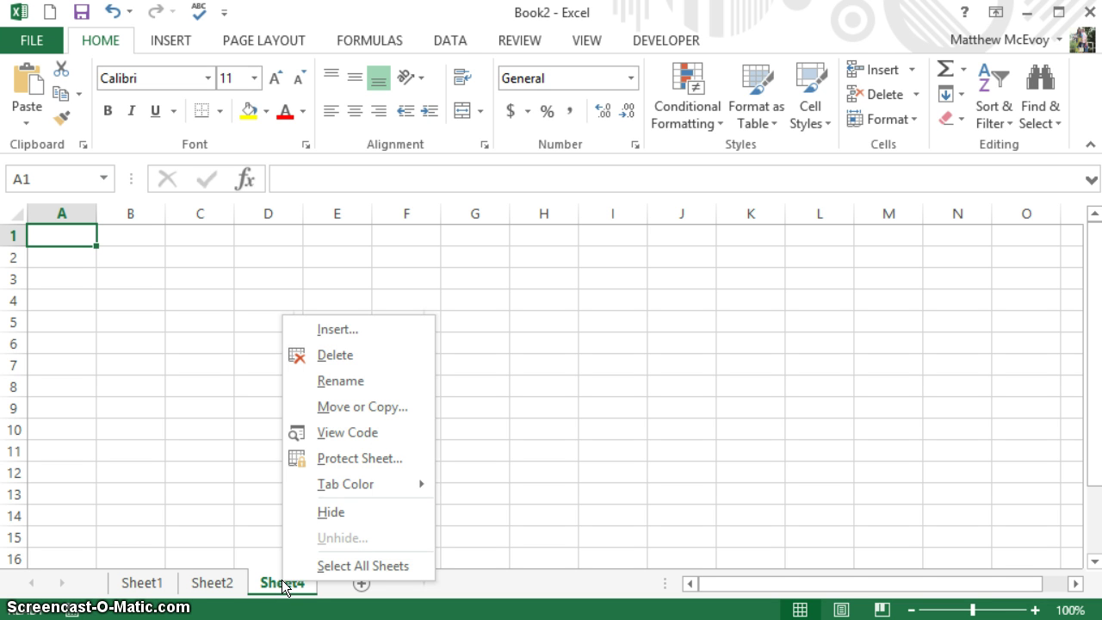
left_click(337, 378)
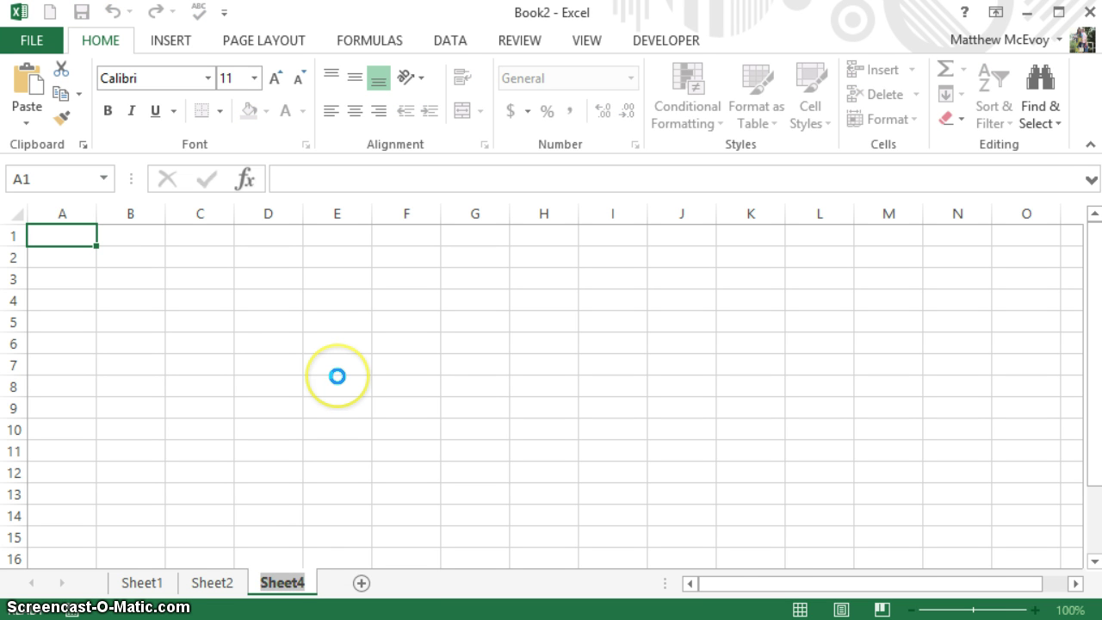
type("List")
key("Return")
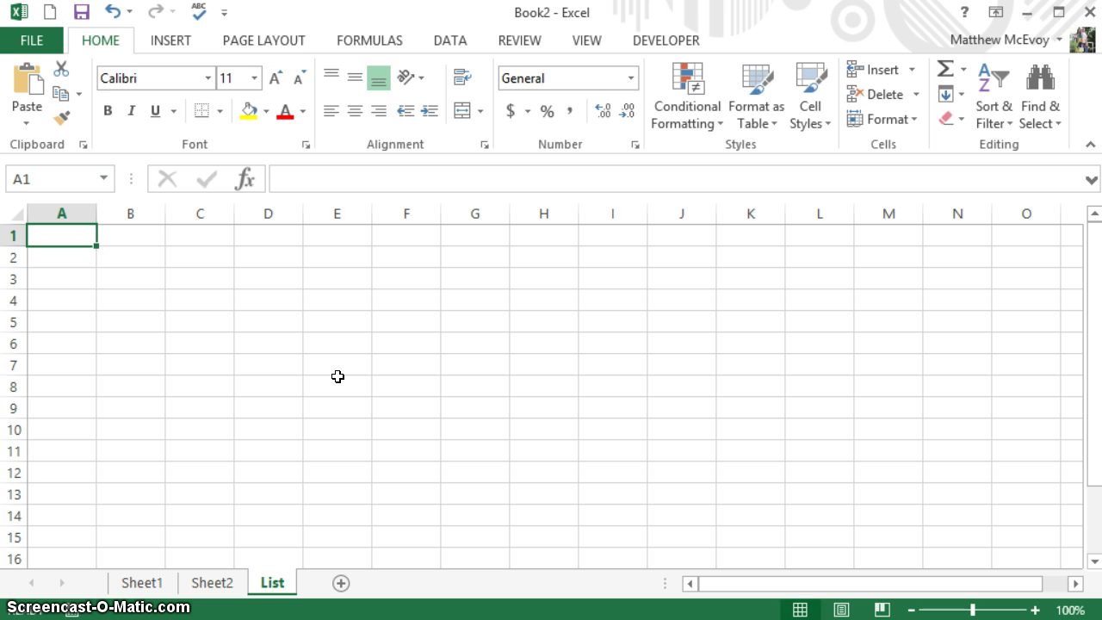
- Enter the heading ListOne in A1 and Kim in A2
type("ListOne")
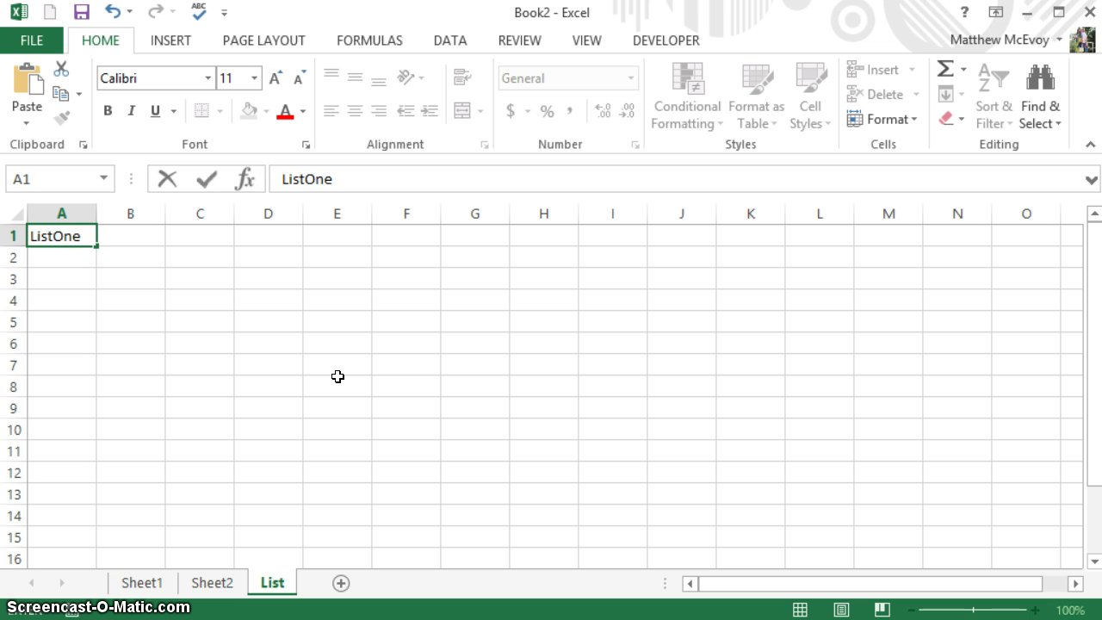
key("Return")
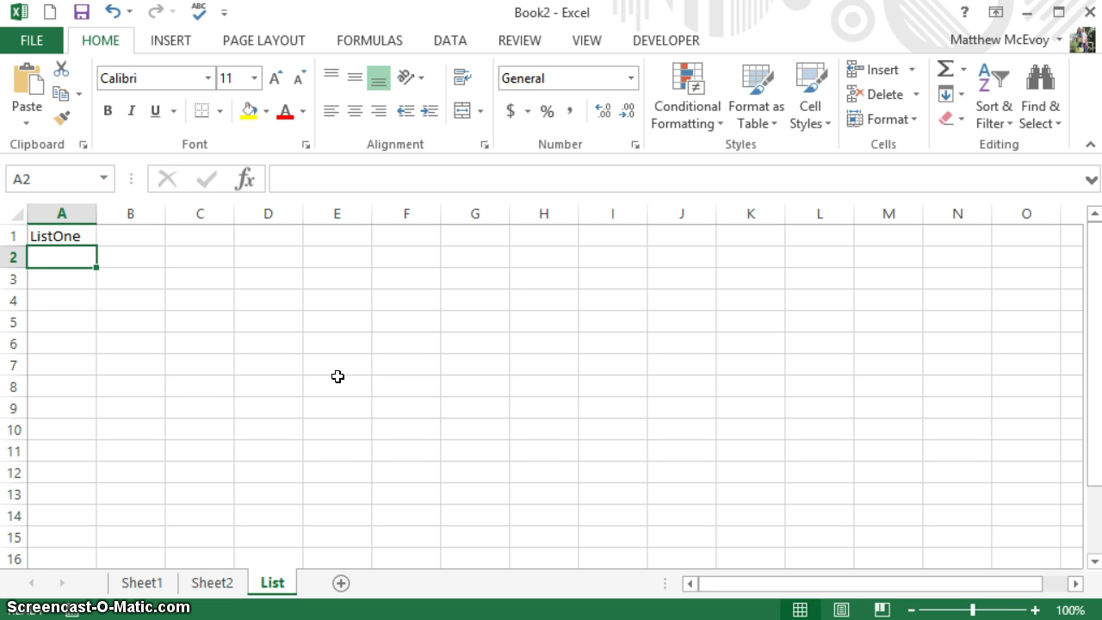
type("Kim")
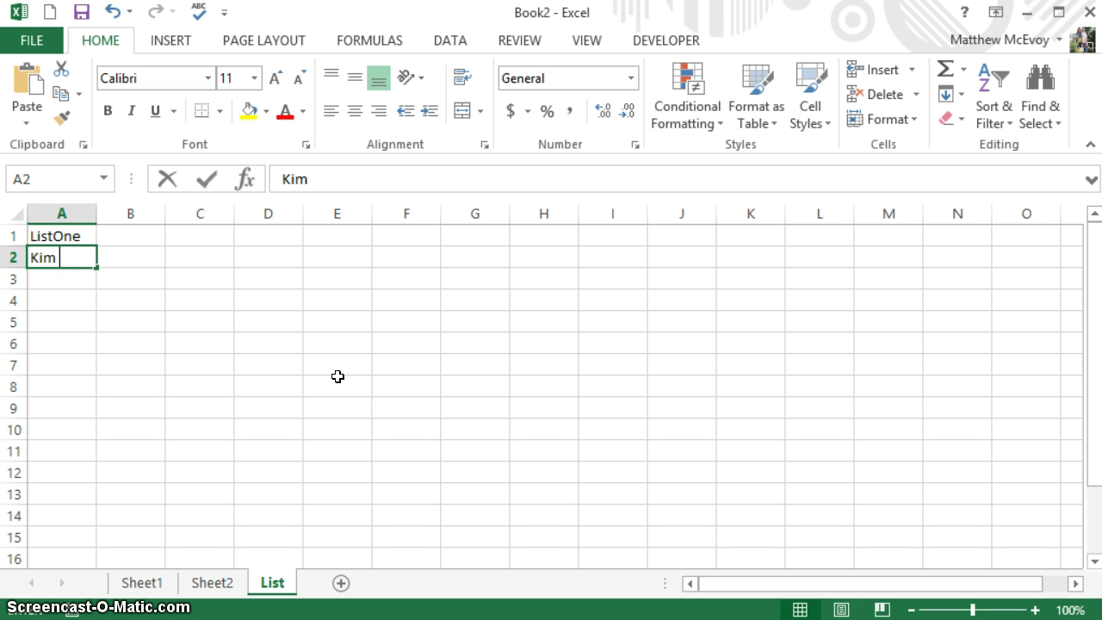
type(" Kyle")
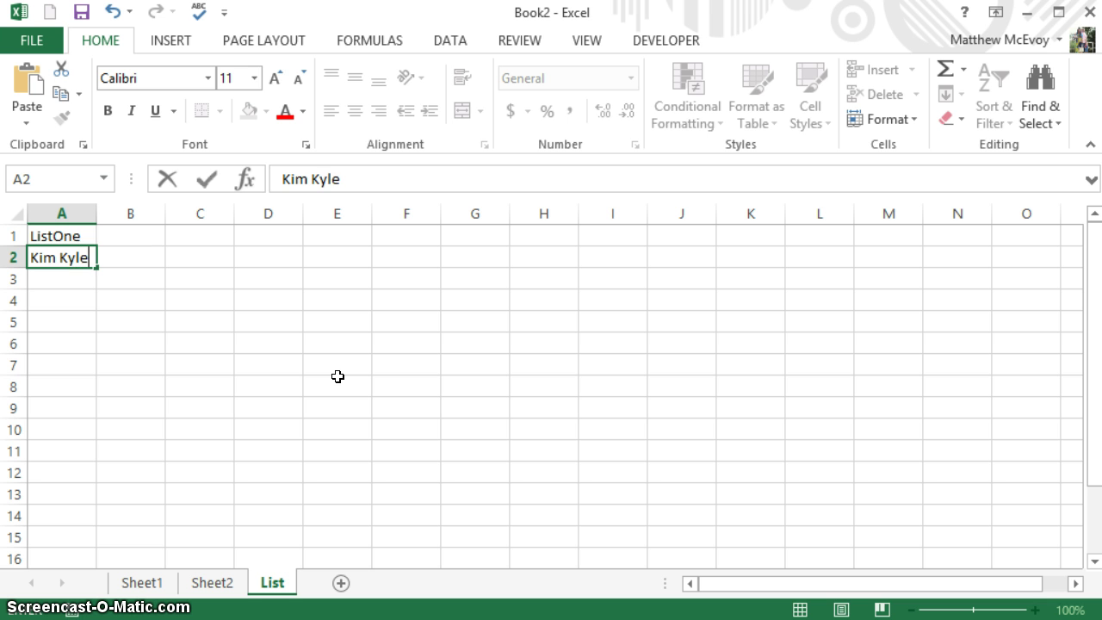
key("BackSpace")
key("BackSpace")
key("BackSpace")
key("BackSpace")
key("BackSpace")
key("ctrl+Return")
key("Return")
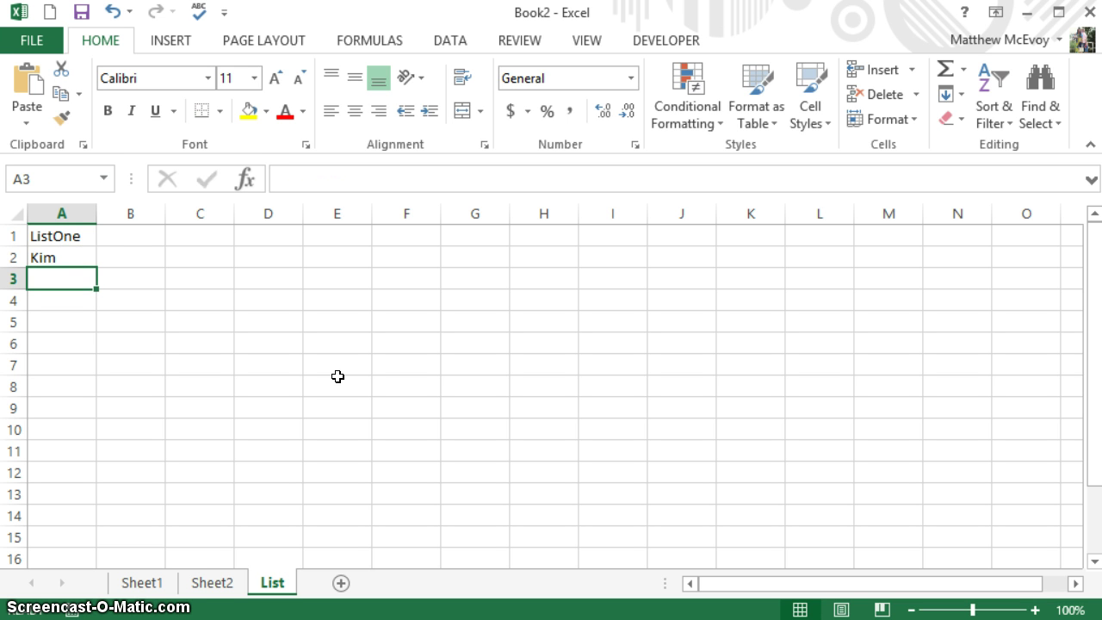
- Add Kyle, Matt and John in A3 through A5
type("Kyle")
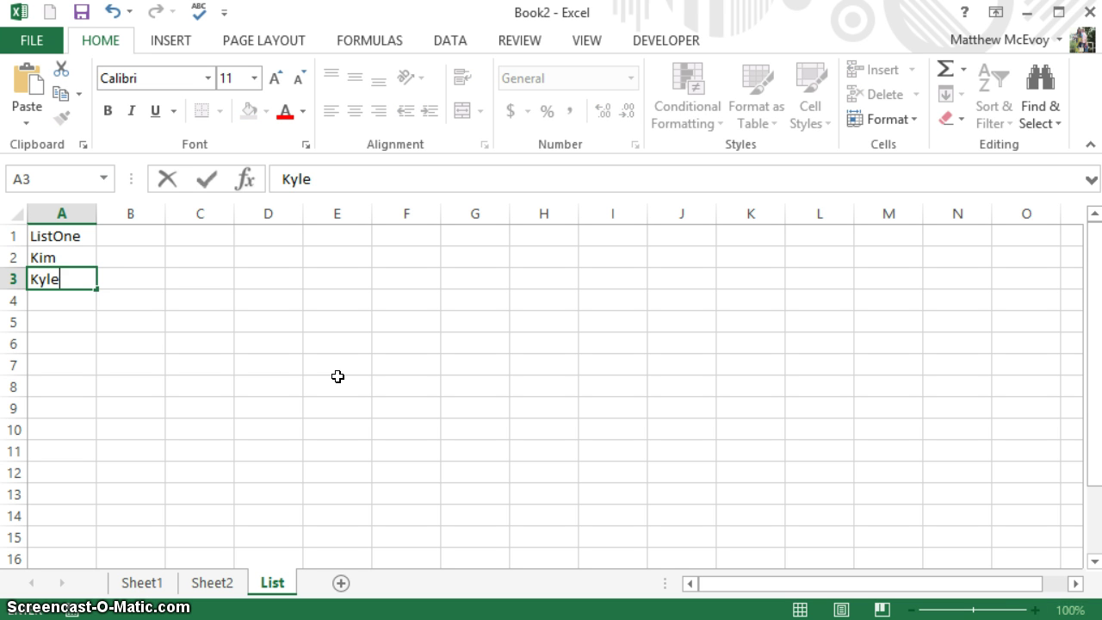
key("Return")
type("Mat")
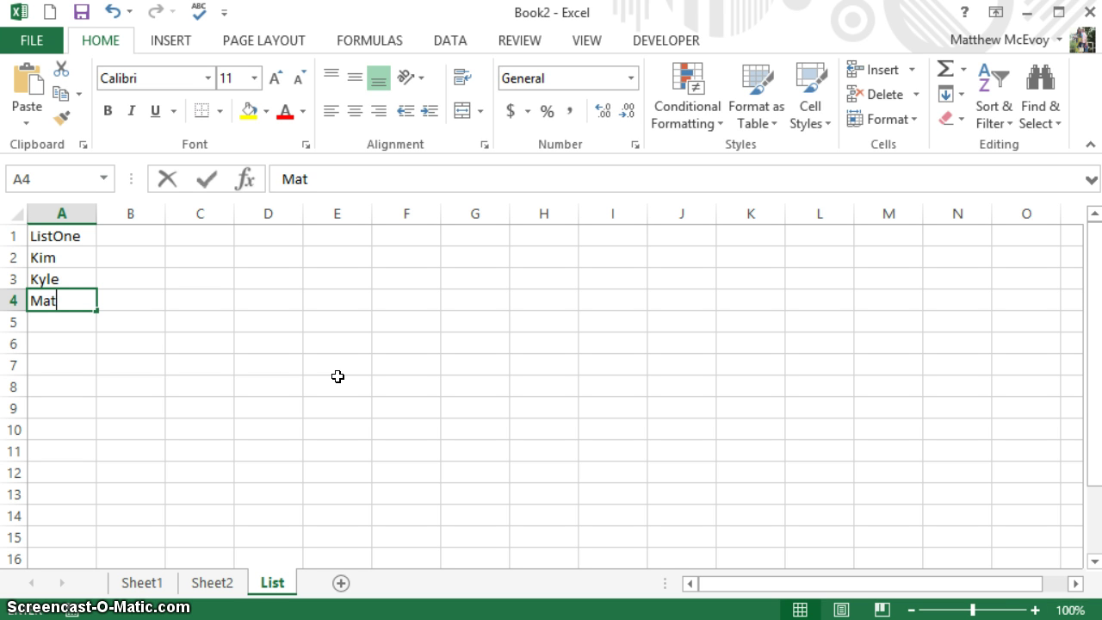
type("t")
key("Return")
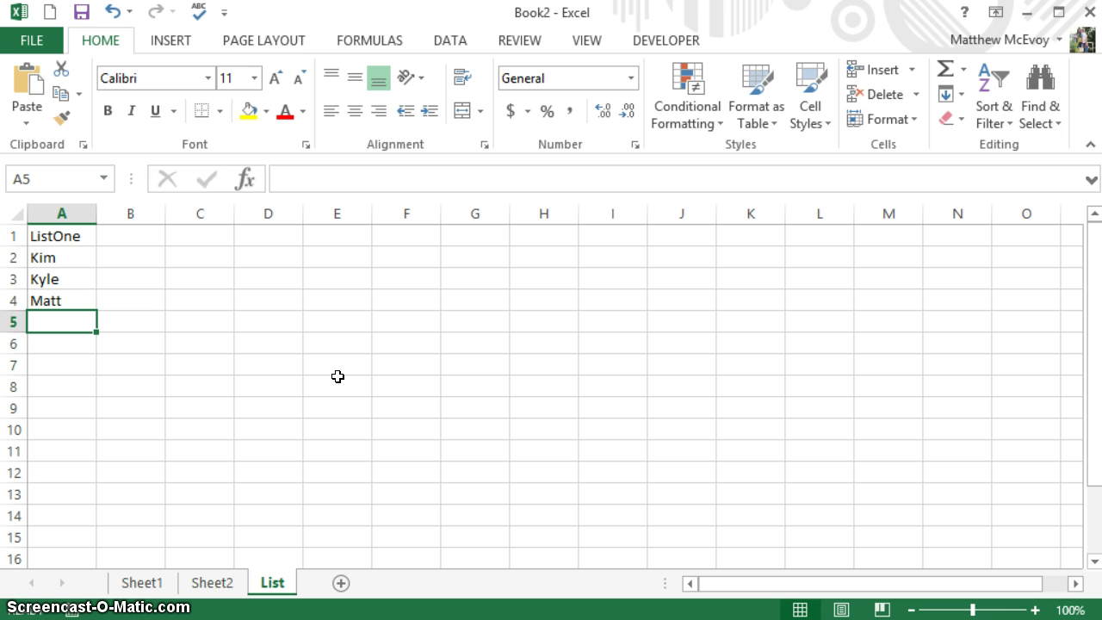
type("John")
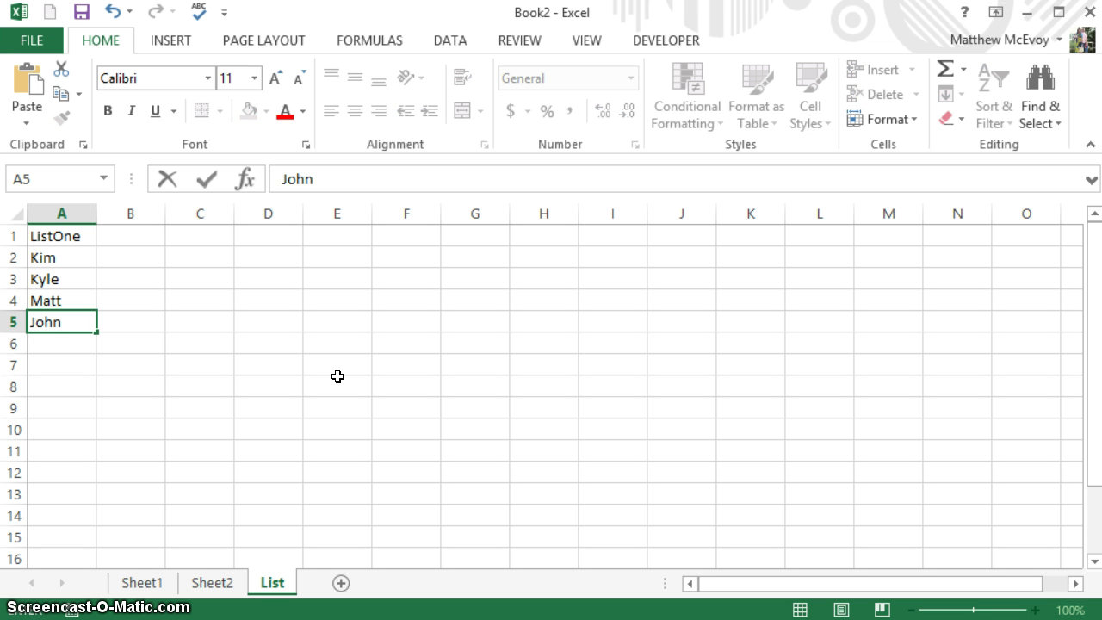
key("Return")
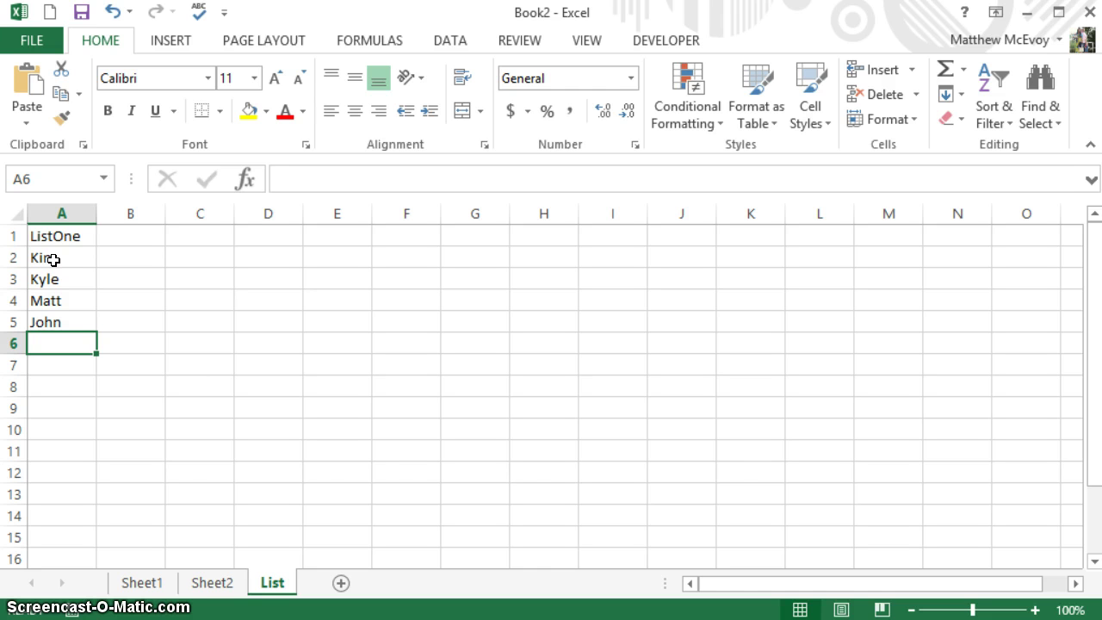
- Define A2:A5 on the List sheet as the name ListOne and return to Sheet1
left_click_drag(53, 258, 50, 321)
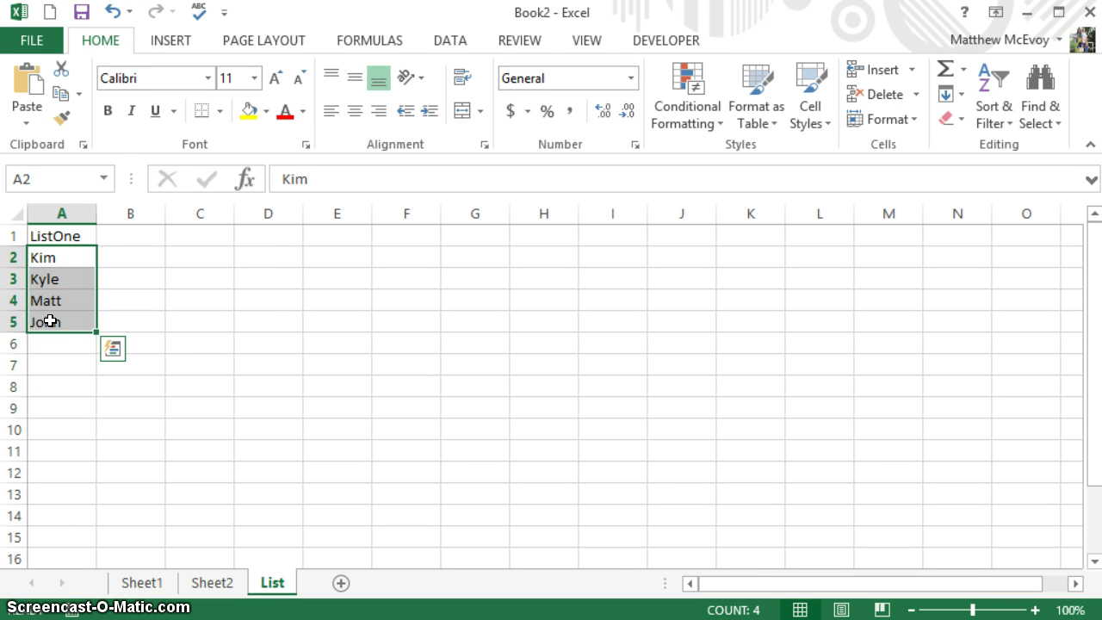
right_click(50, 320)
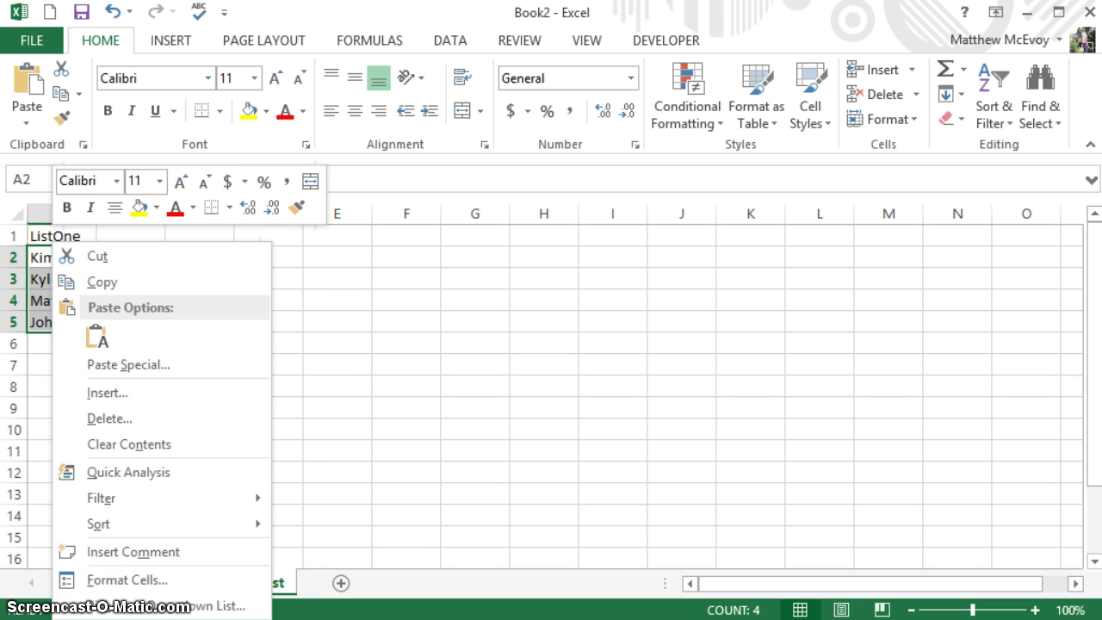
left_click(129, 619)
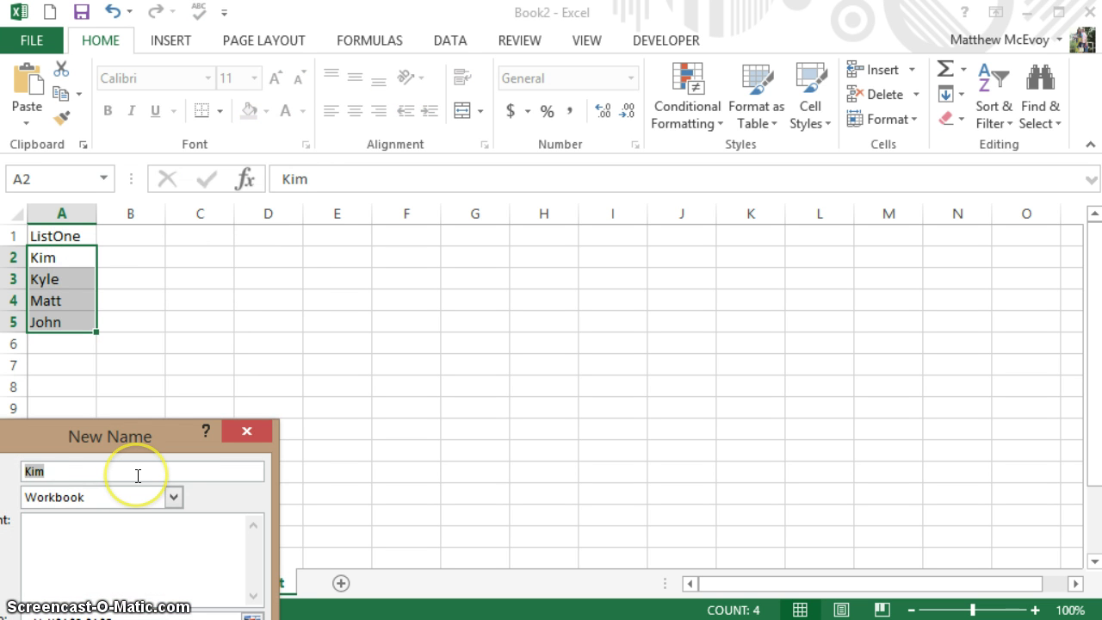
key("BackSpace")
type("ListOne")
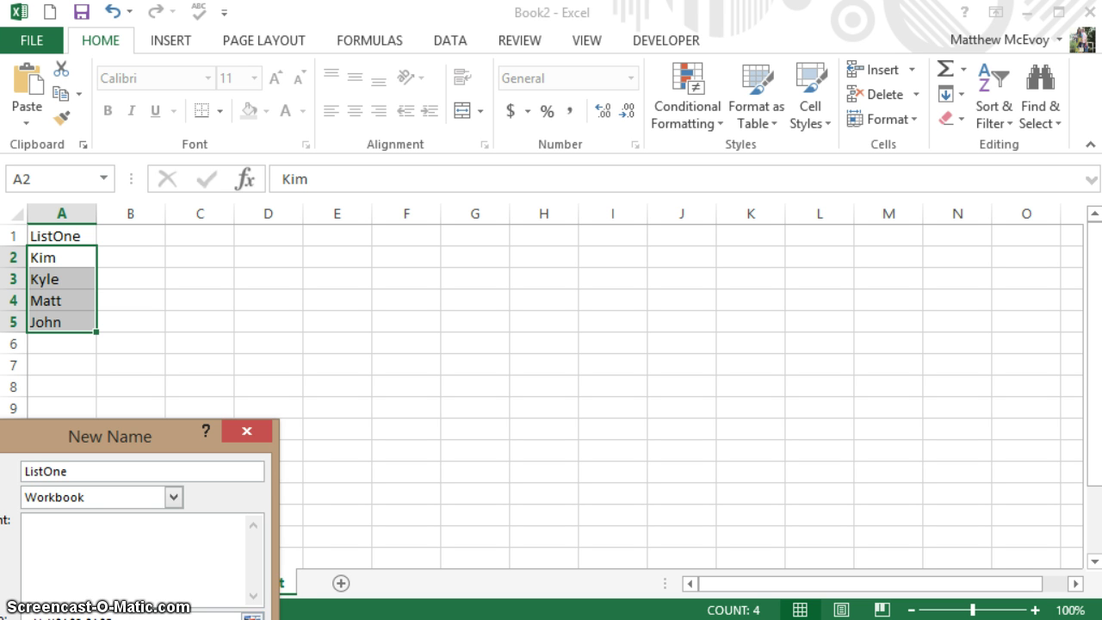
key("Return")
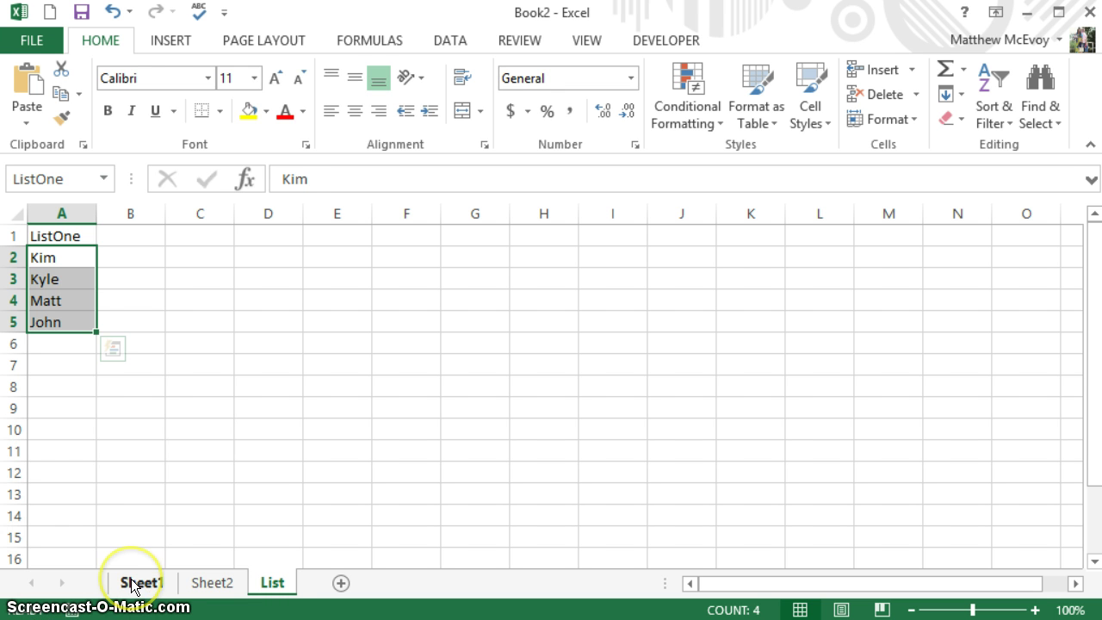
left_click(133, 583)
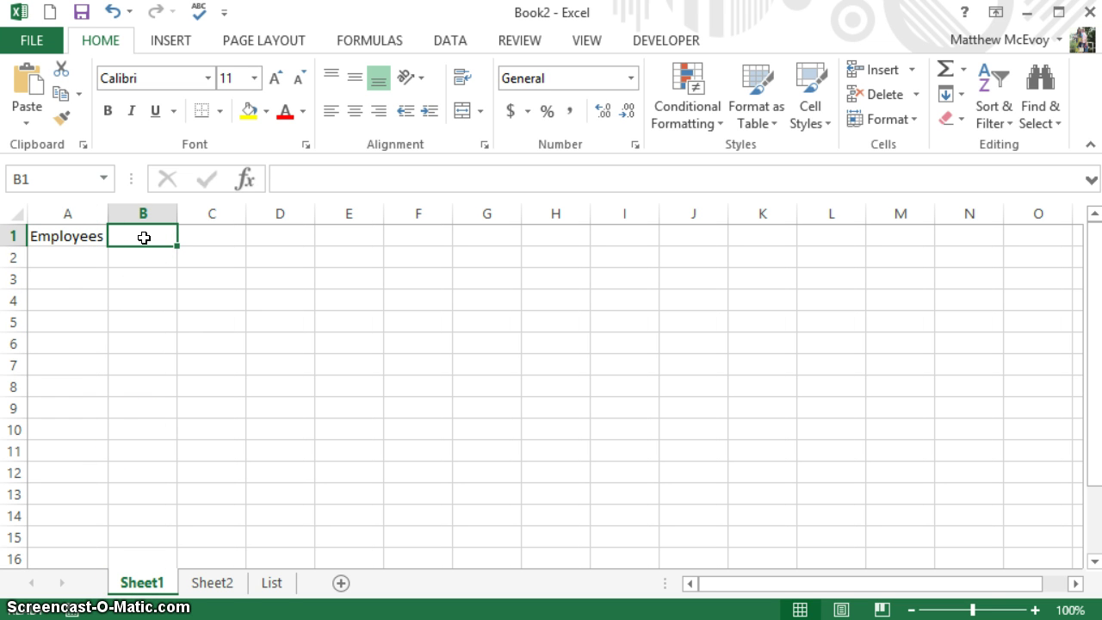
- Give B1 a List data validation rule with source =ListOne
left_click(440, 39)
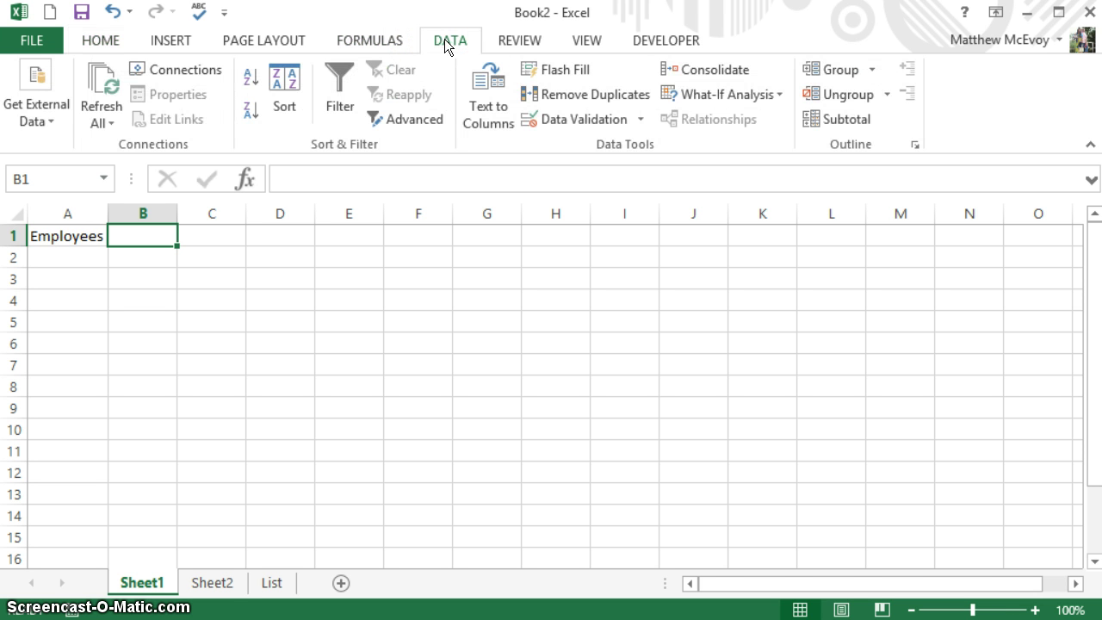
left_click(639, 118)
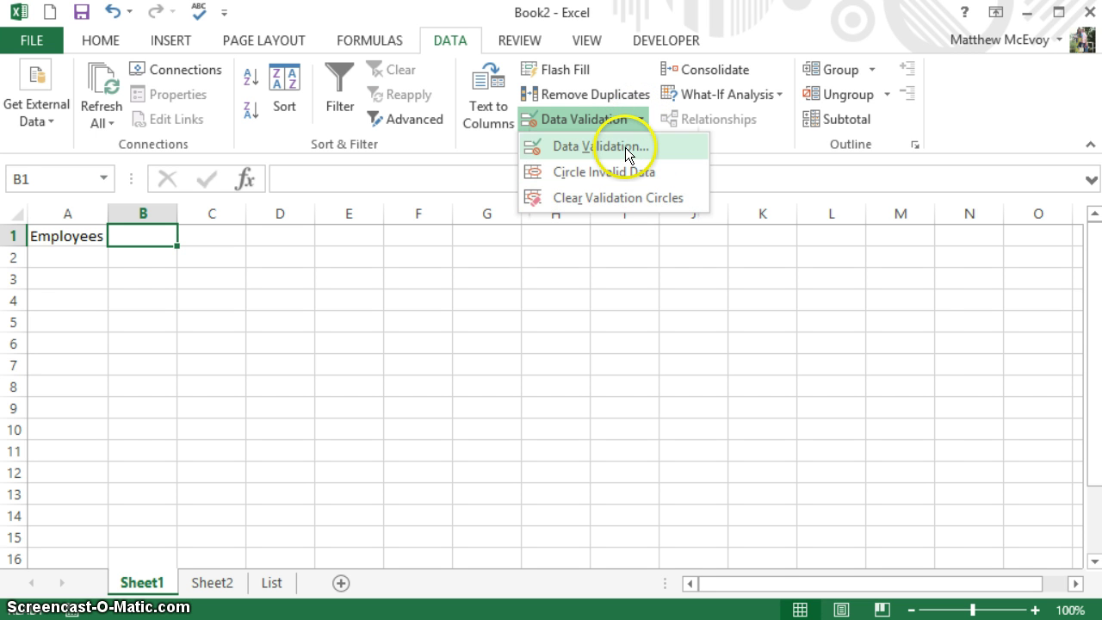
left_click(625, 147)
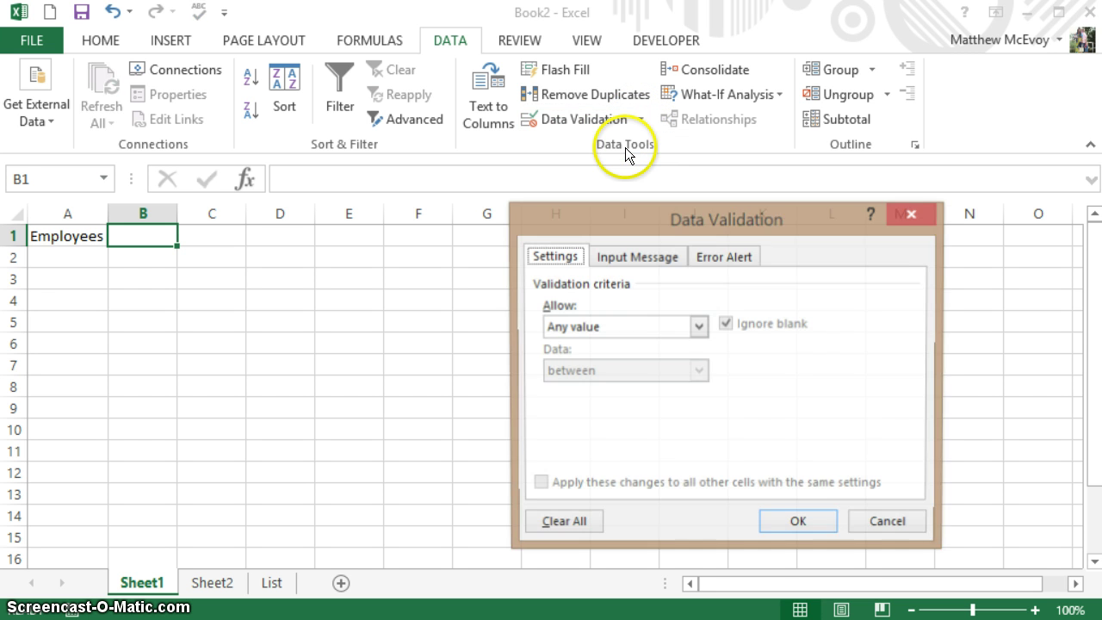
left_click(634, 323)
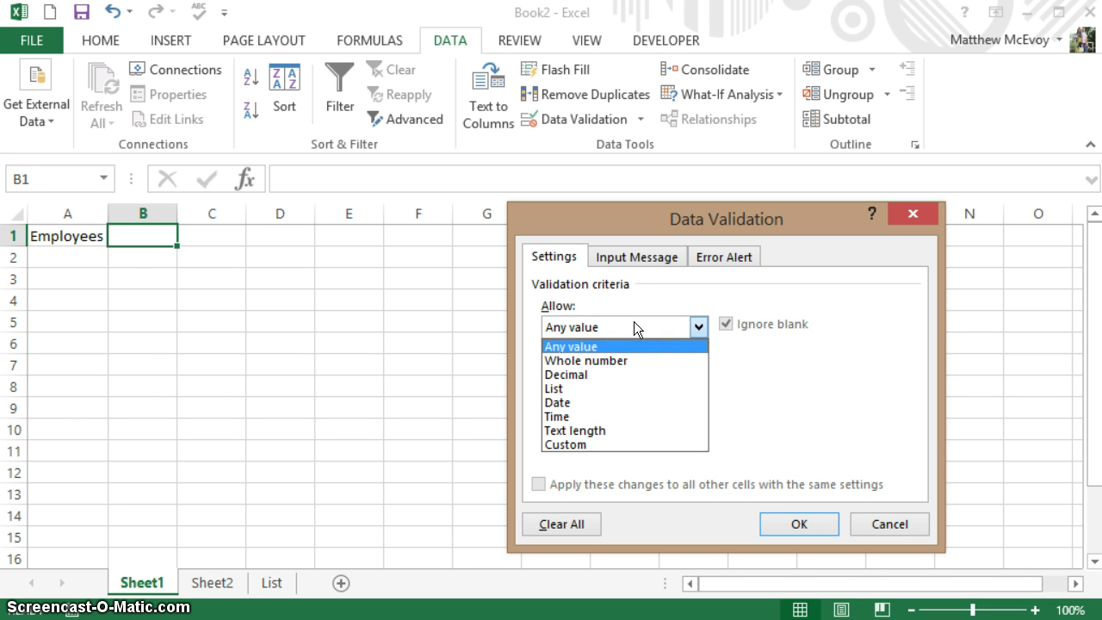
left_click(624, 391)
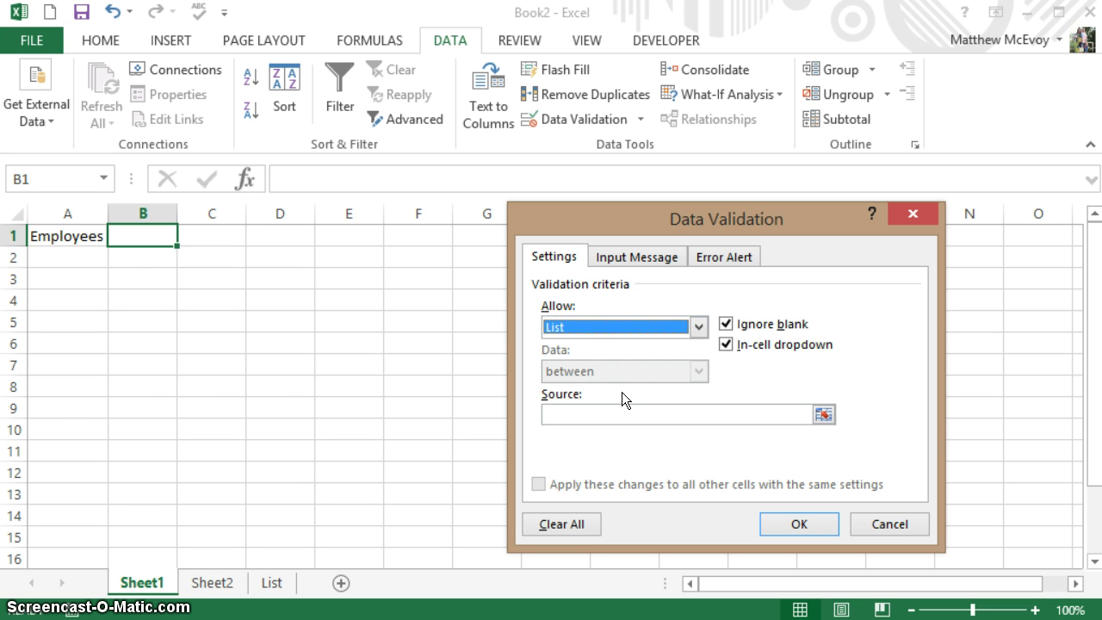
left_click(594, 416)
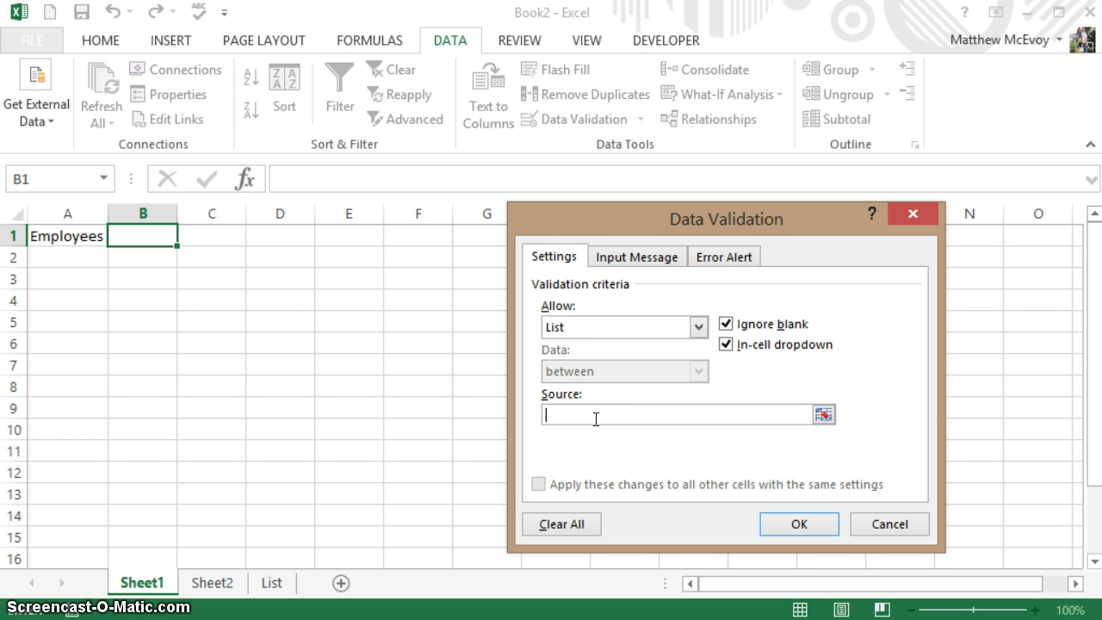
type("=ListONe")
key("BackSpace")
key("BackSpace")
type("ne")
left_click(796, 526)
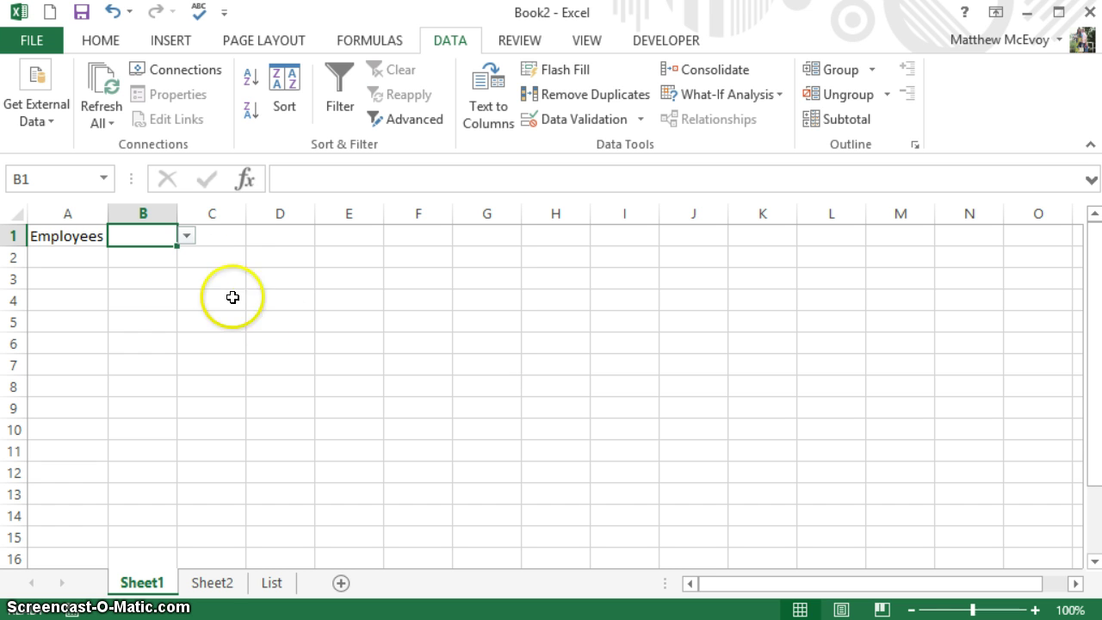
left_click(189, 240)
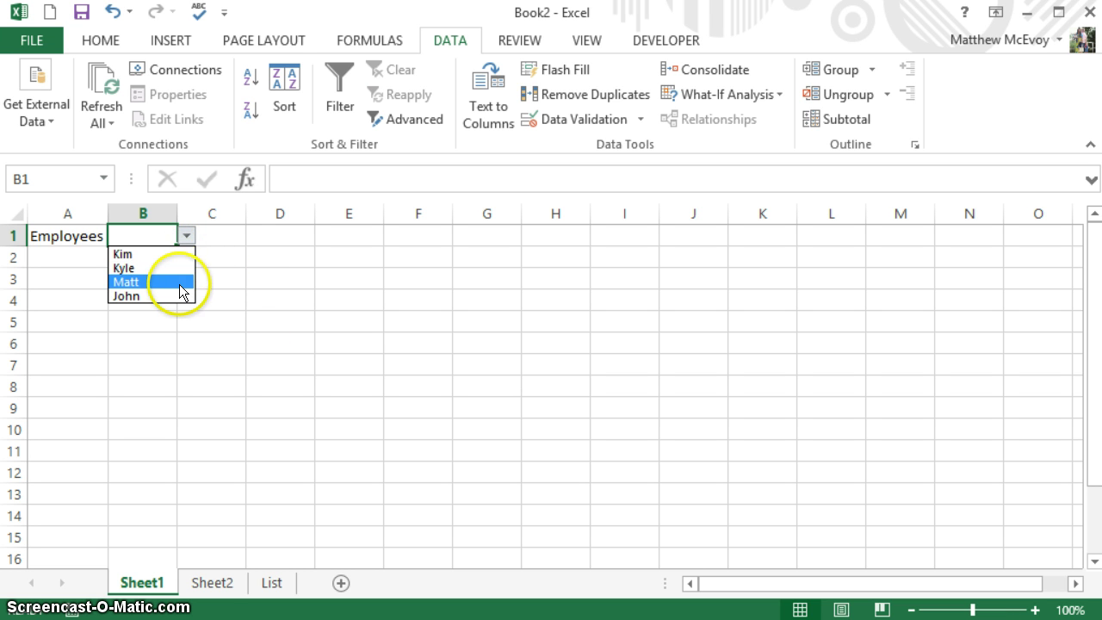
key("Escape")
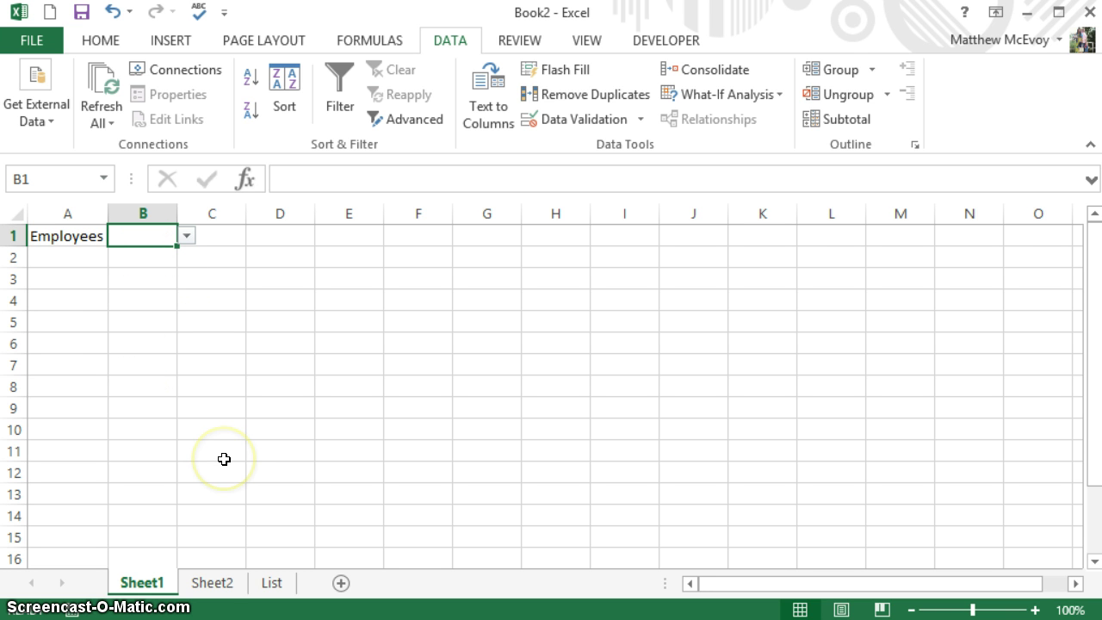
- On the List sheet, add Ryan in A6 and Tyler in A7
left_click(274, 583)
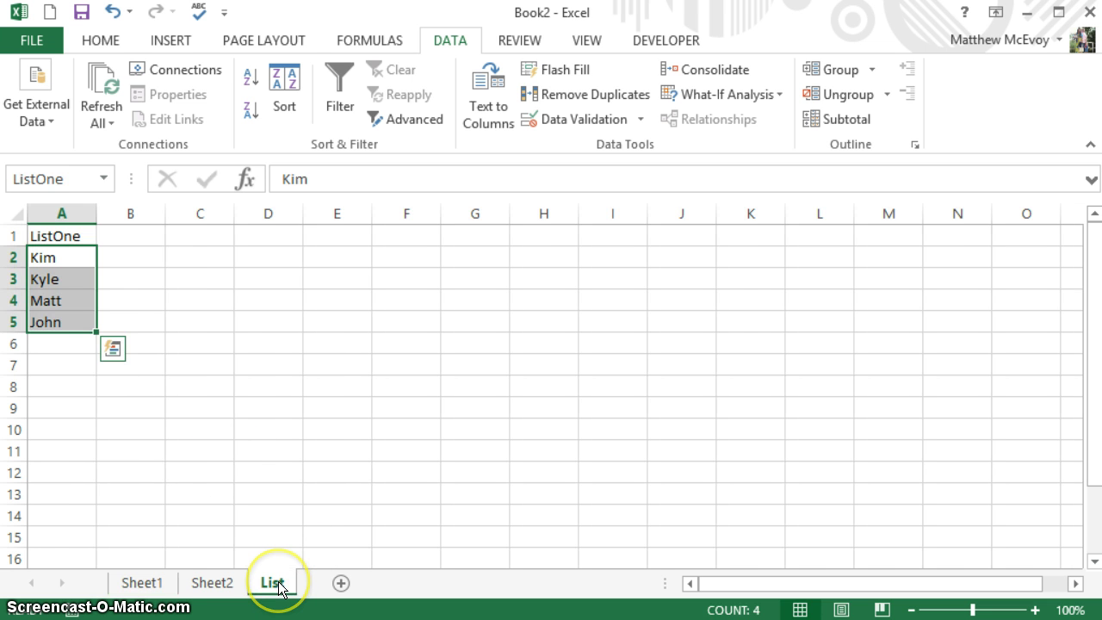
left_click(73, 342)
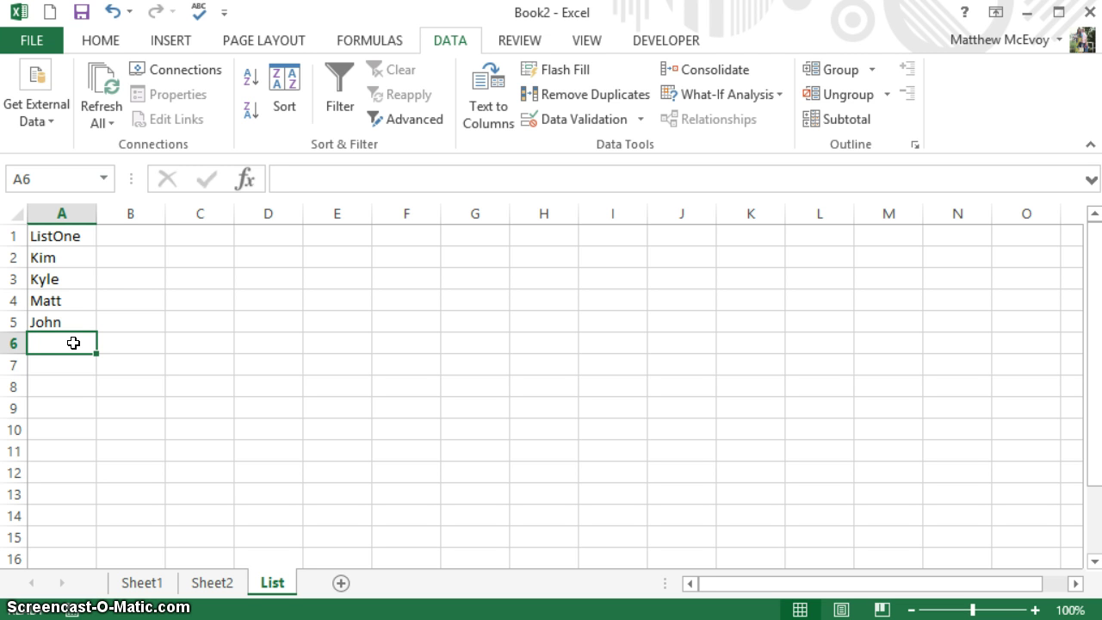
type("Ryan")
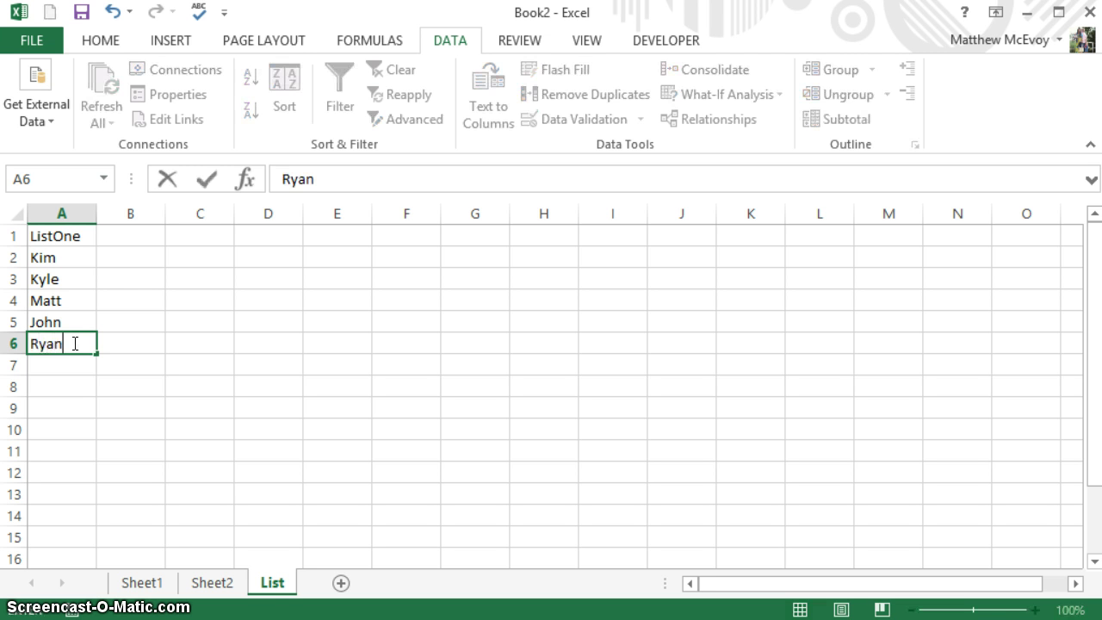
key("Return")
type("Tyl")
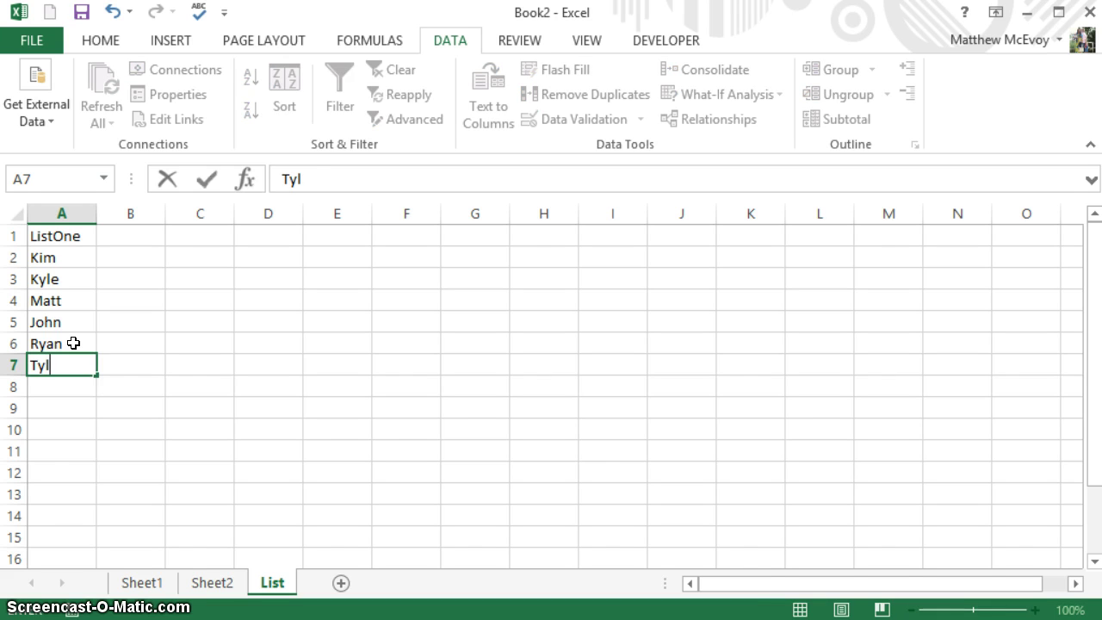
type("er")
key("Return")
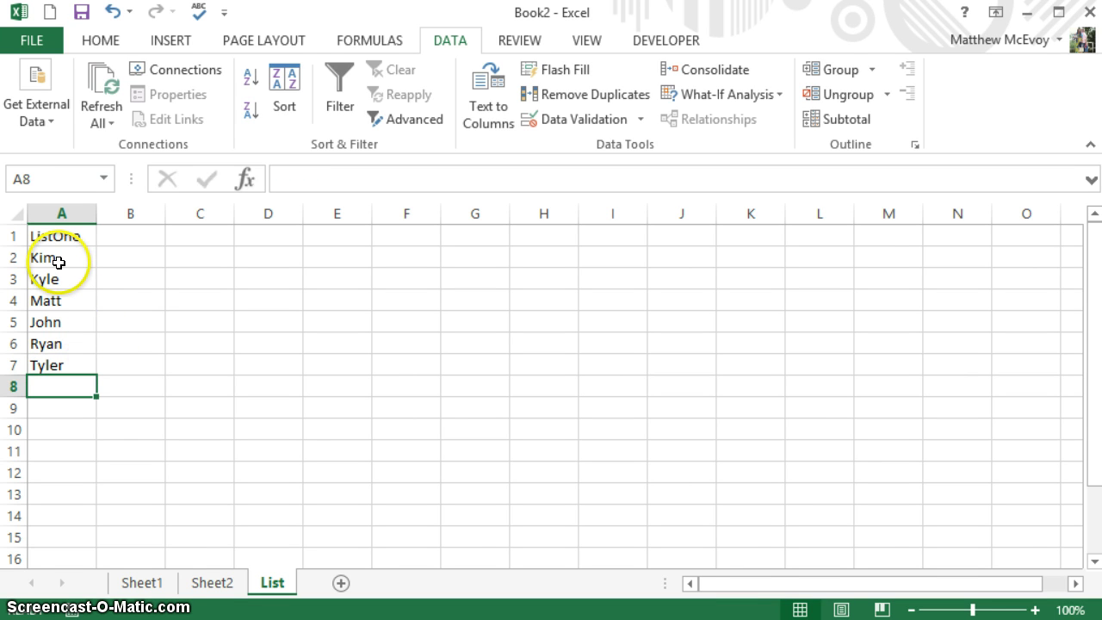
- Sort the names in A2:A7 alphabetically from A to Z
left_click_drag(58, 261, 62, 367)
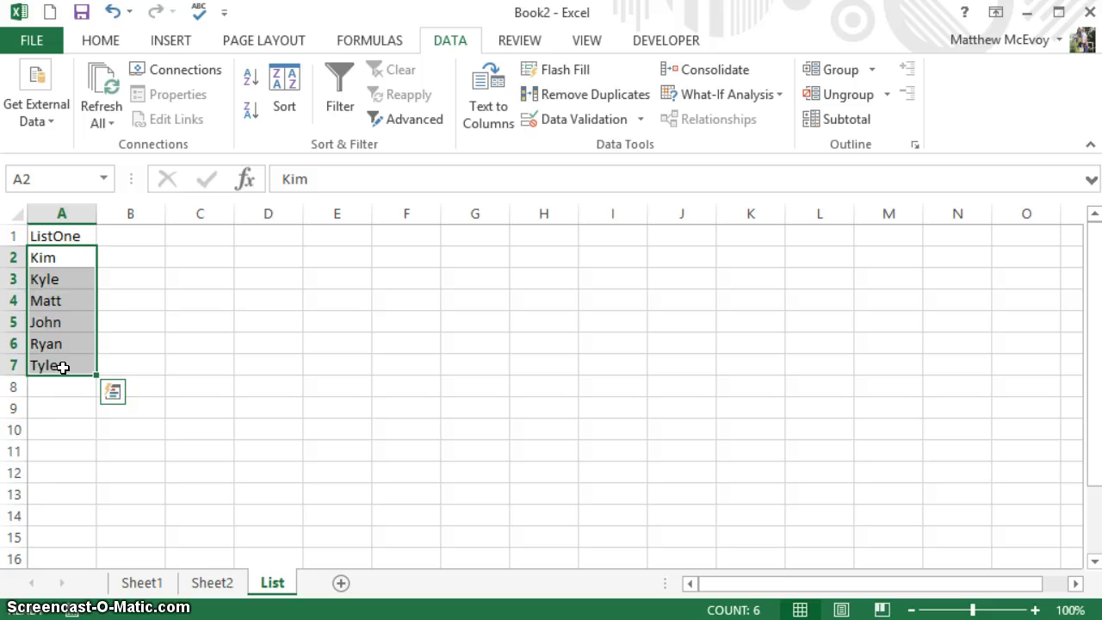
left_click(251, 86)
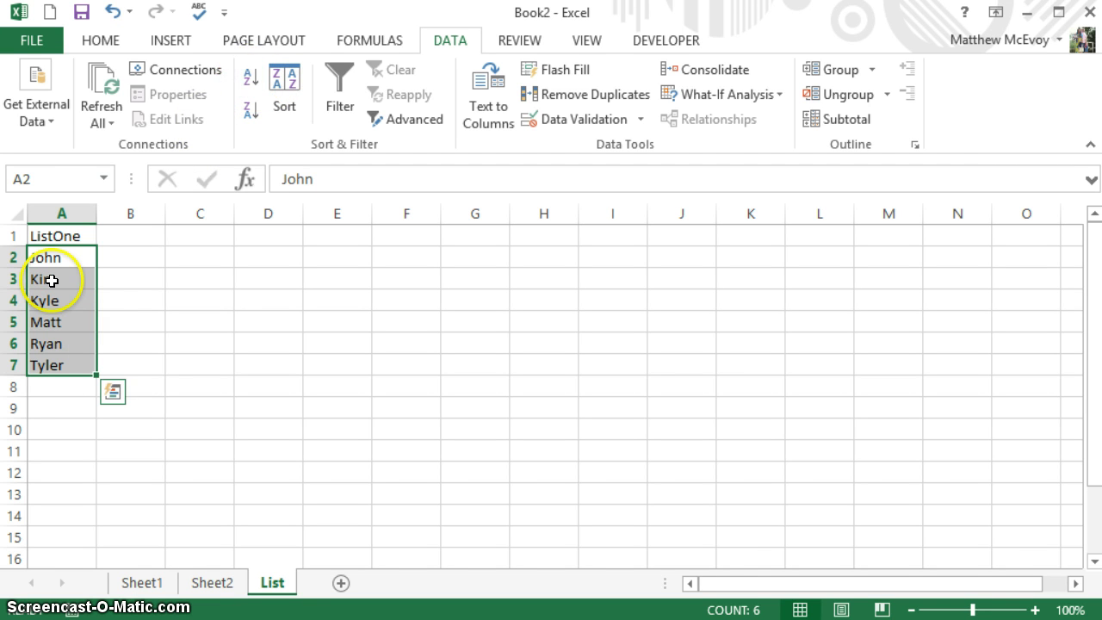
left_click(364, 34)
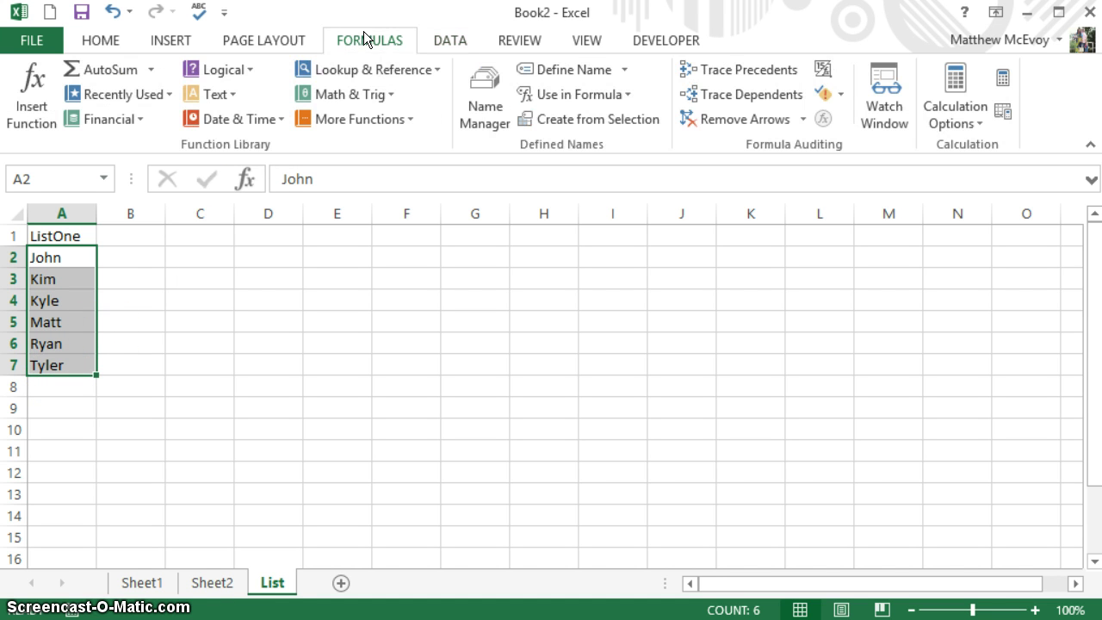
- In Name Manager, change ListOne to refer to =List!$A$2:$A$7
left_click(483, 85)
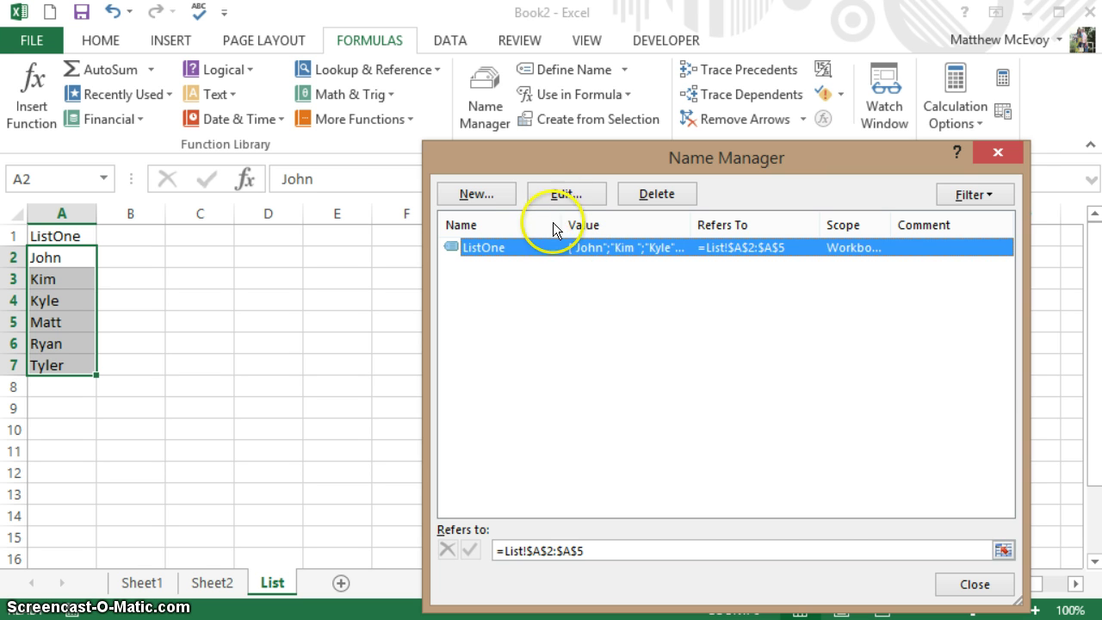
left_click(556, 195)
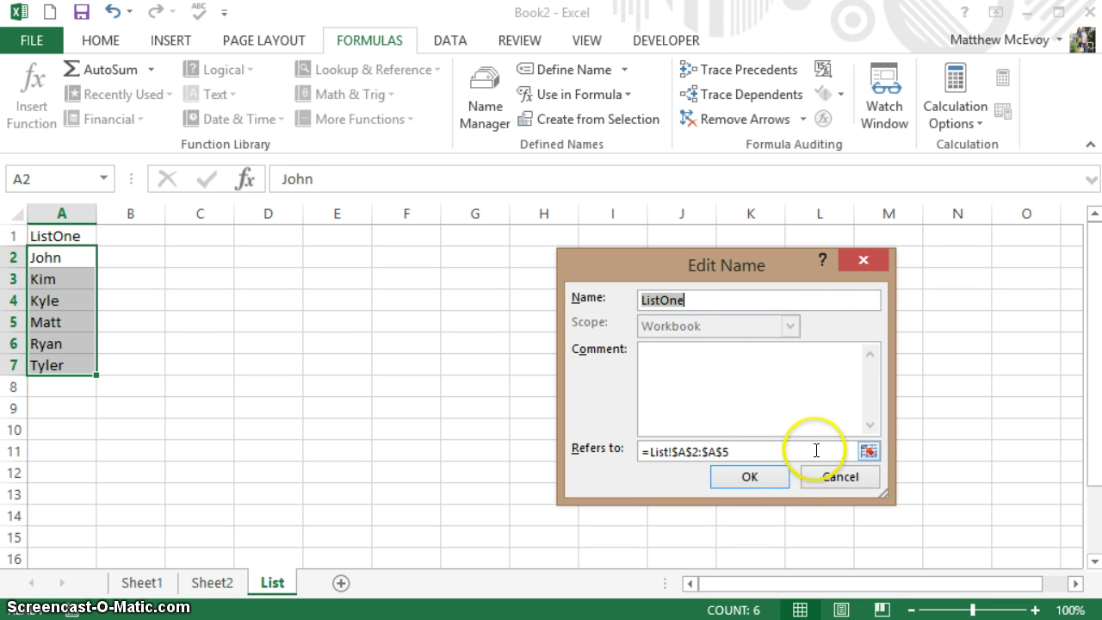
left_click(867, 451)
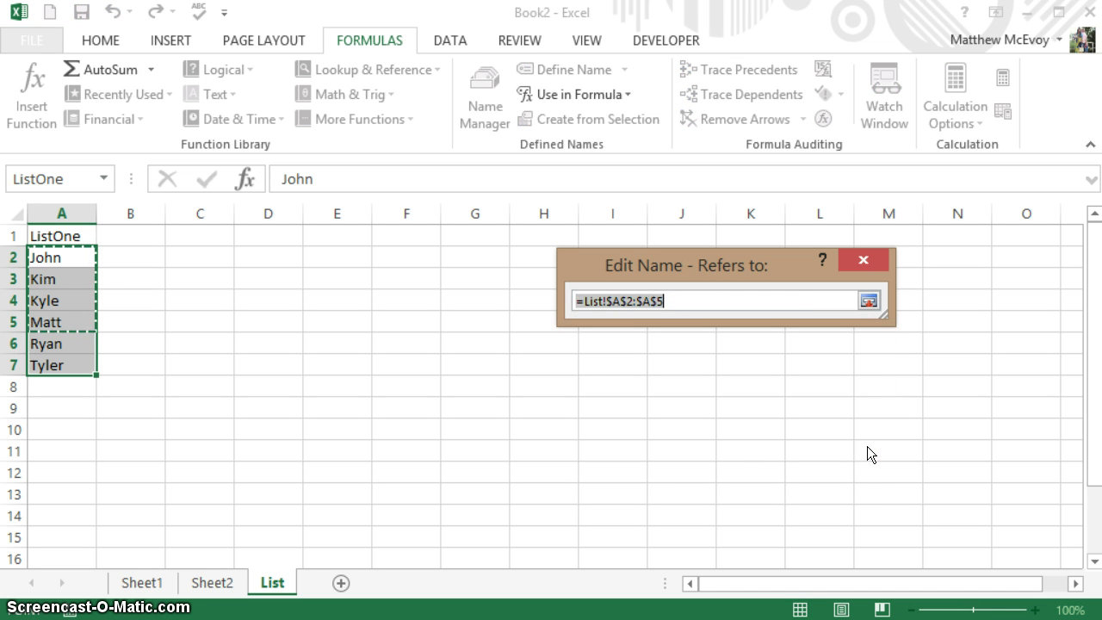
key("End")
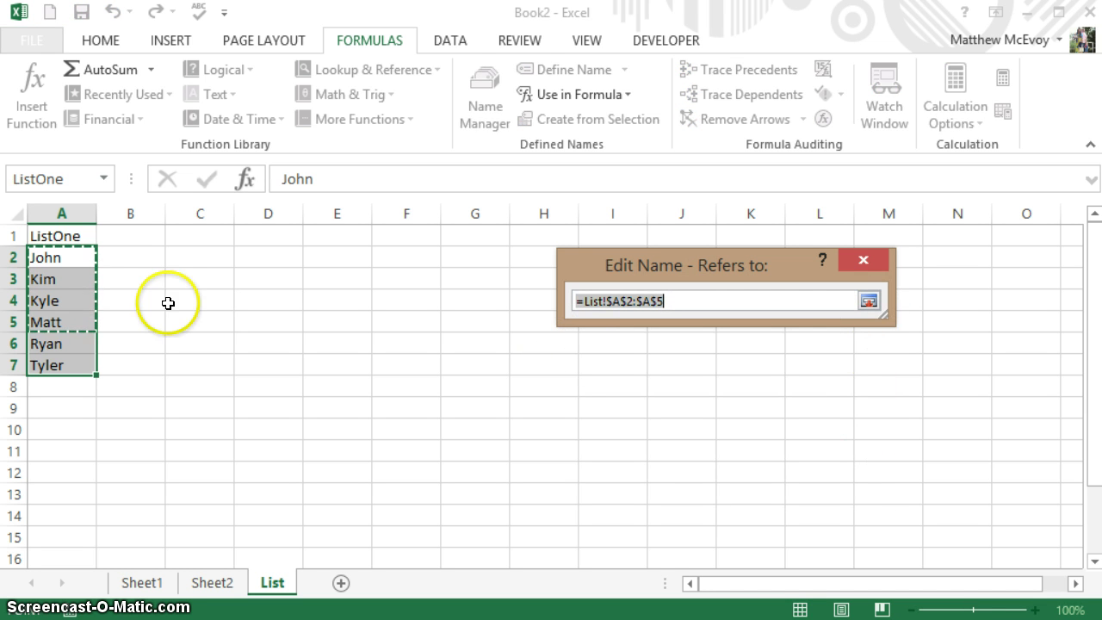
left_click_drag(58, 256, 56, 365)
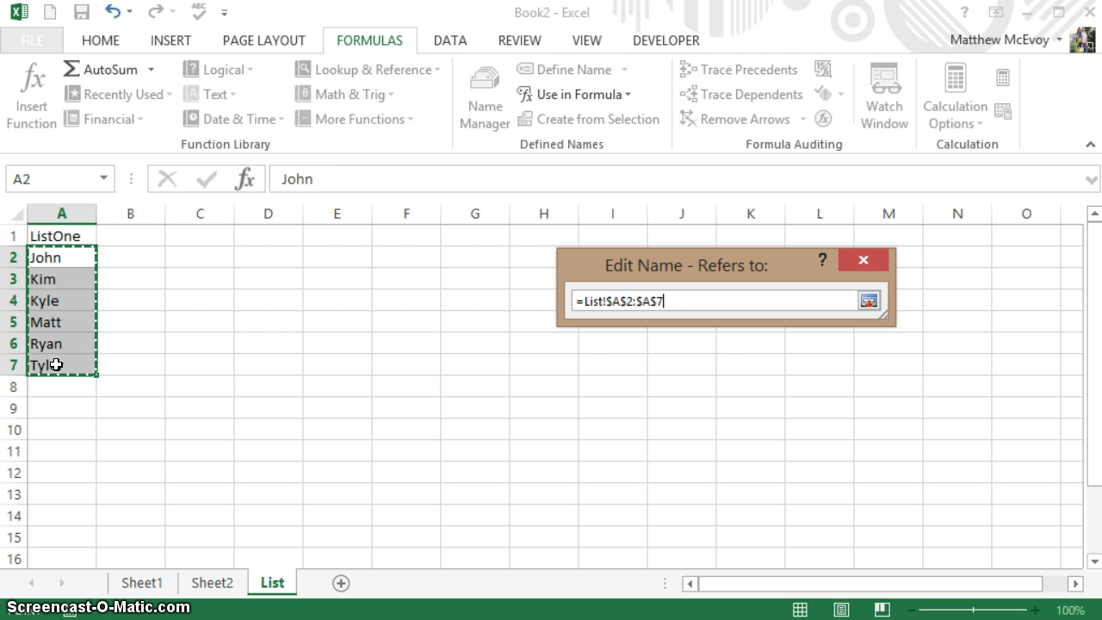
key("Return")
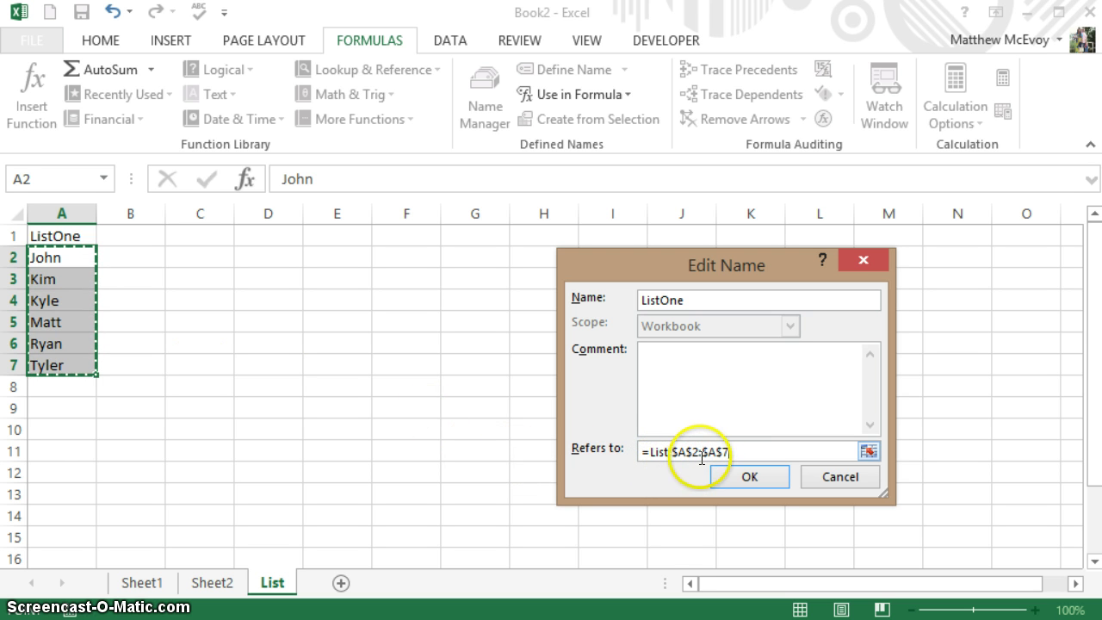
left_click(756, 477)
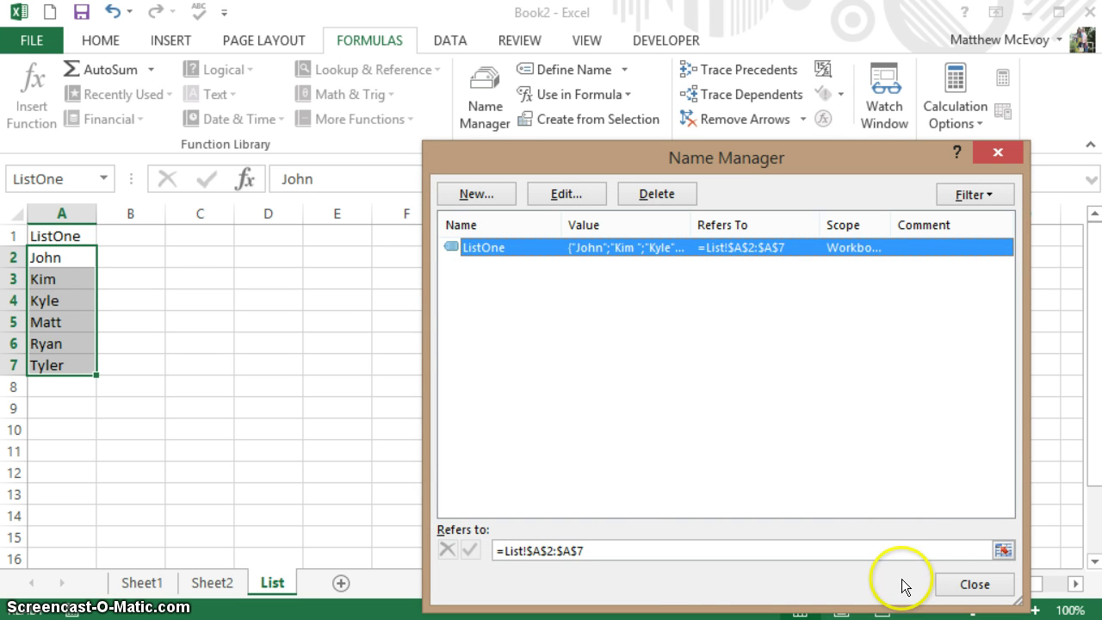
left_click(963, 587)
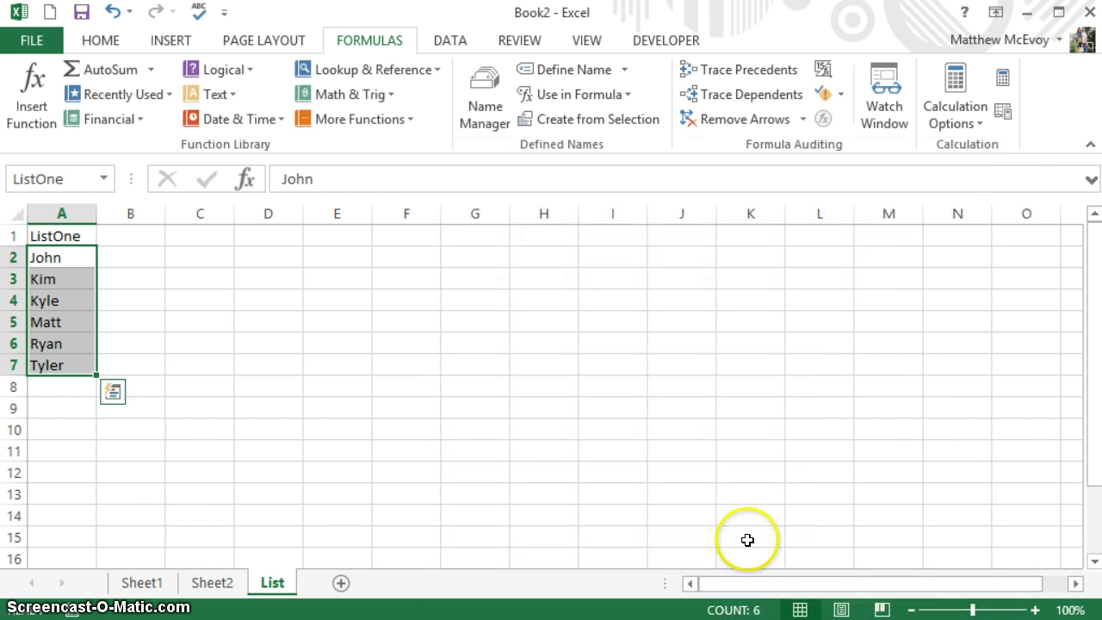
- On Sheet1, check that B1's drop-down lists John, Kim, Kyle, Matt, Ryan and Tyler
left_click(135, 592)
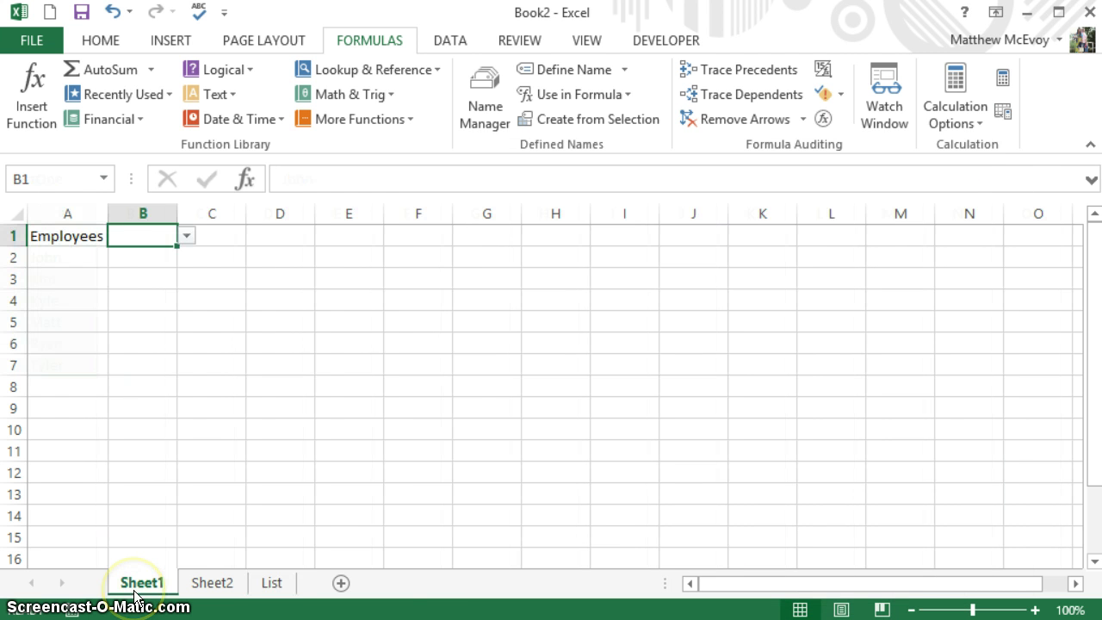
left_click(186, 236)
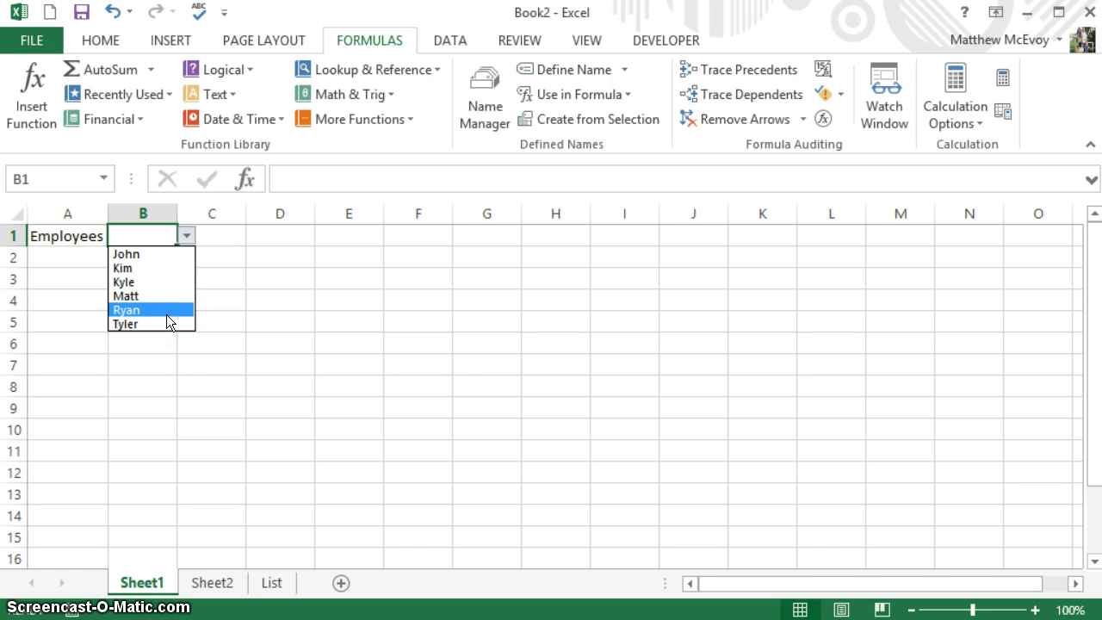
left_click(152, 358)
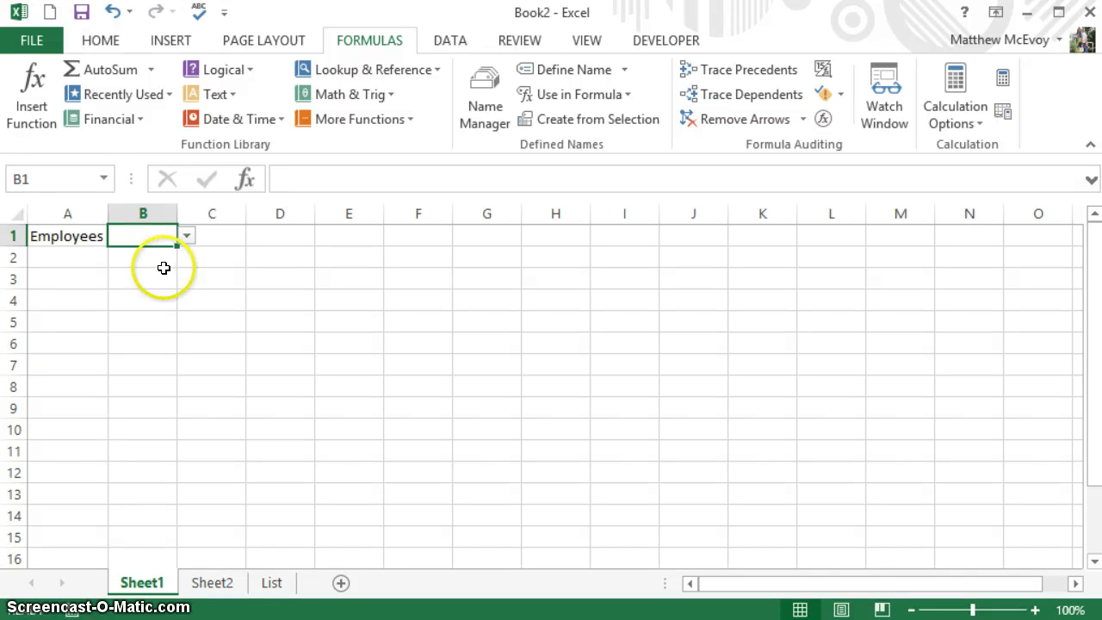
- Fill B1's employee drop-down down to B12 and choose Matt in B12
left_click_drag(174, 248, 160, 475)
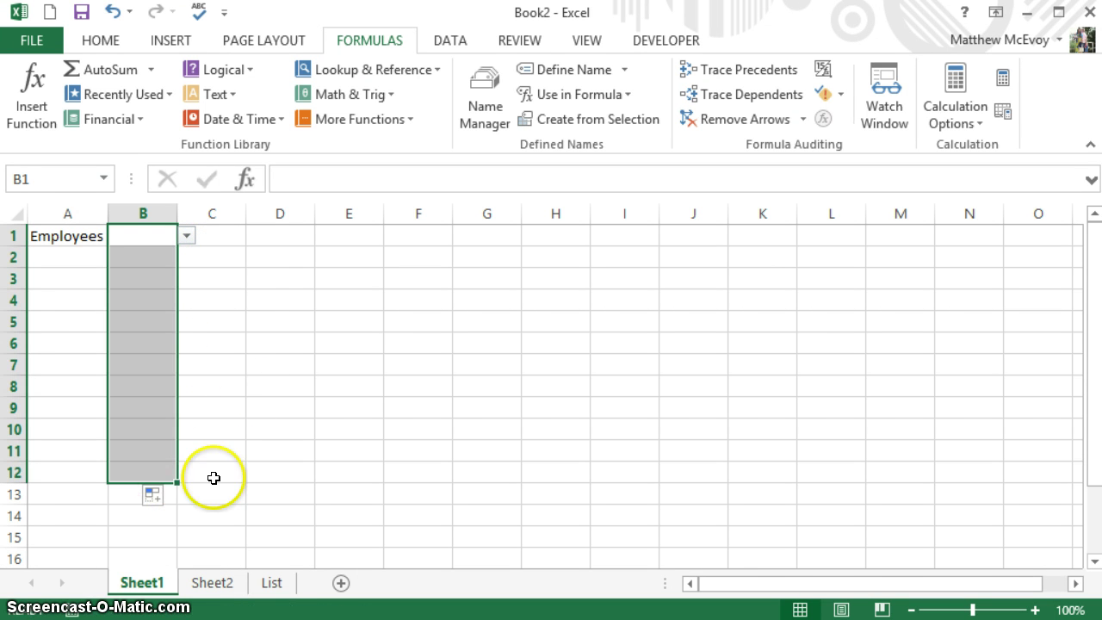
left_click(195, 466)
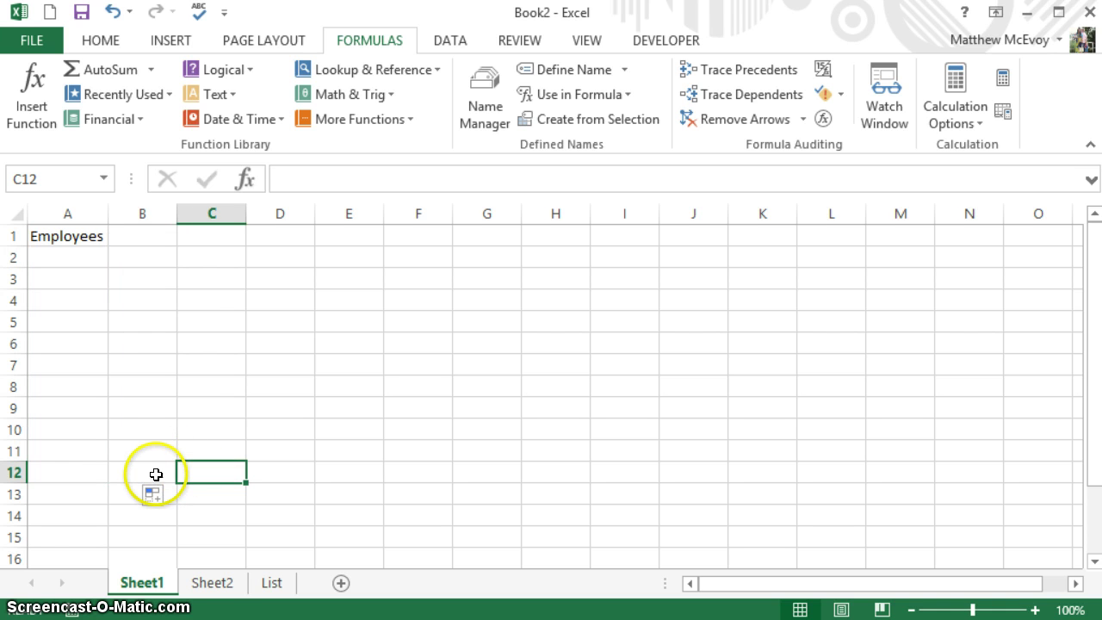
left_click(156, 475)
left_click(192, 473)
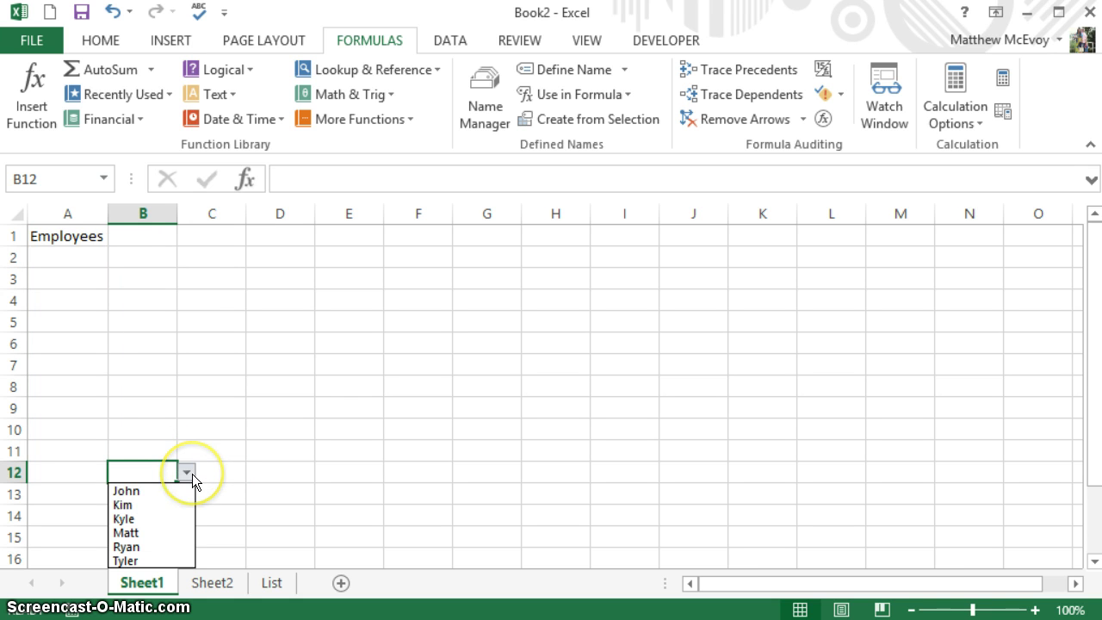
left_click(168, 538)
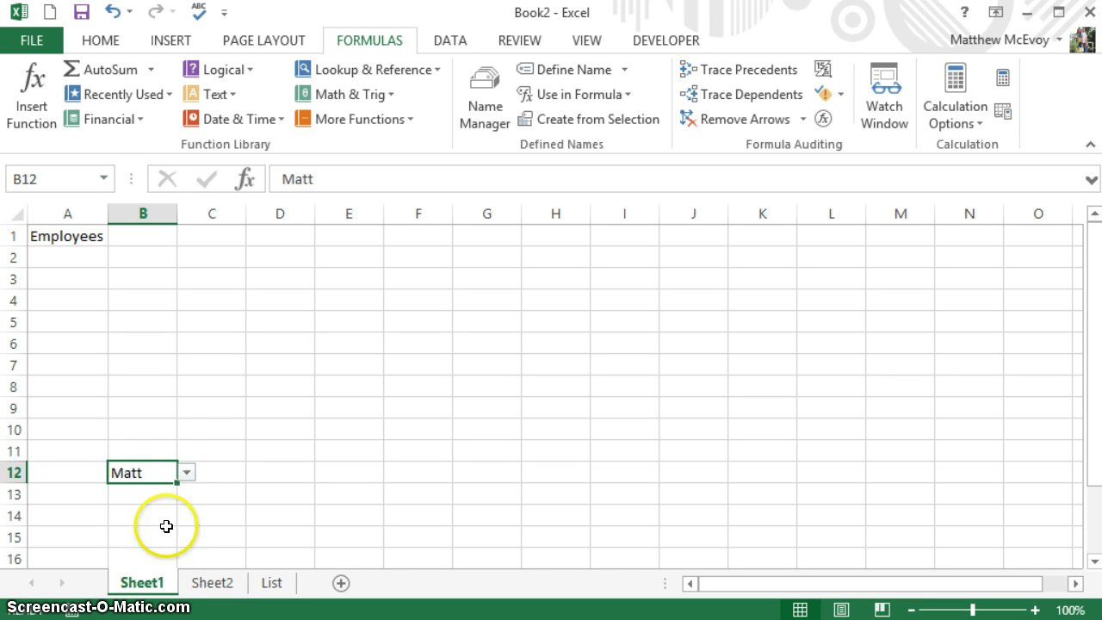
- Choose Matt in B11 and Kyle in B5 from their drop-downs
left_click(151, 452)
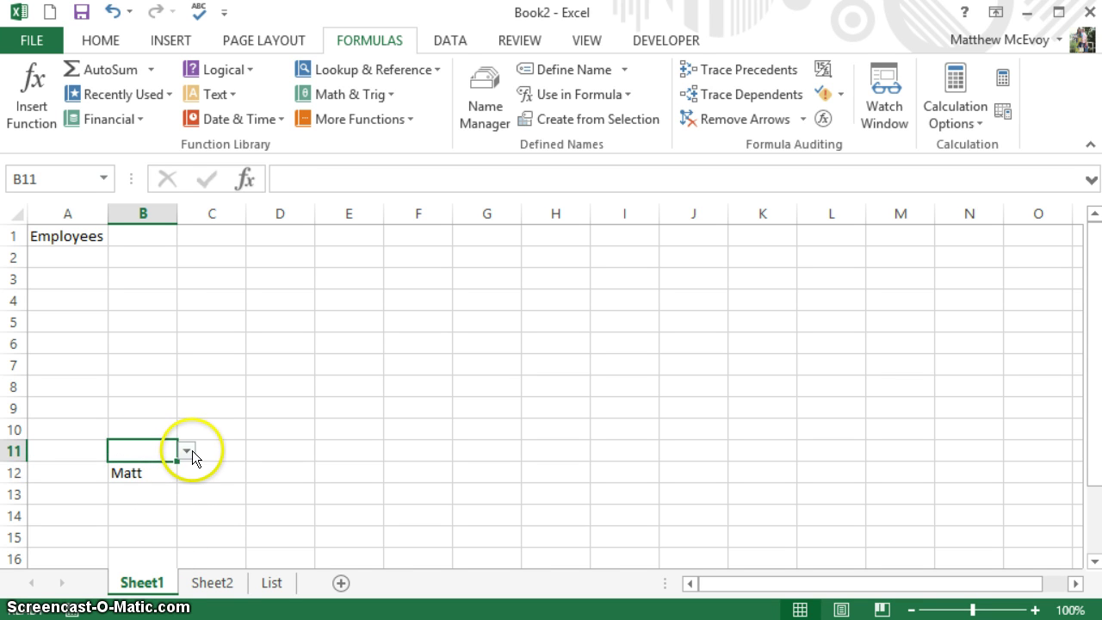
left_click(190, 454)
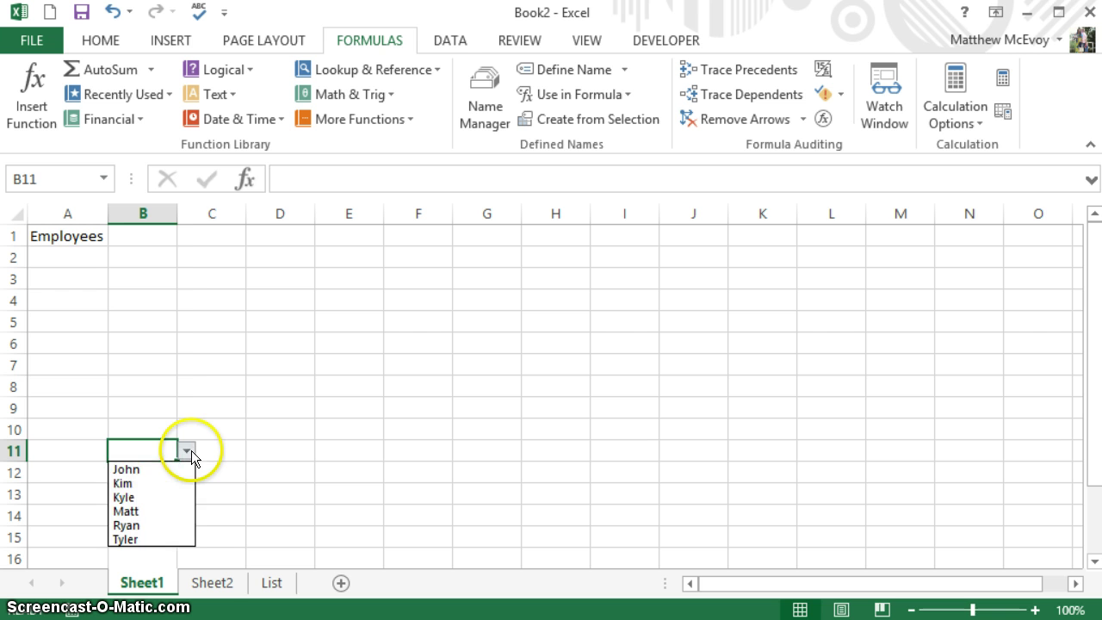
left_click(159, 513)
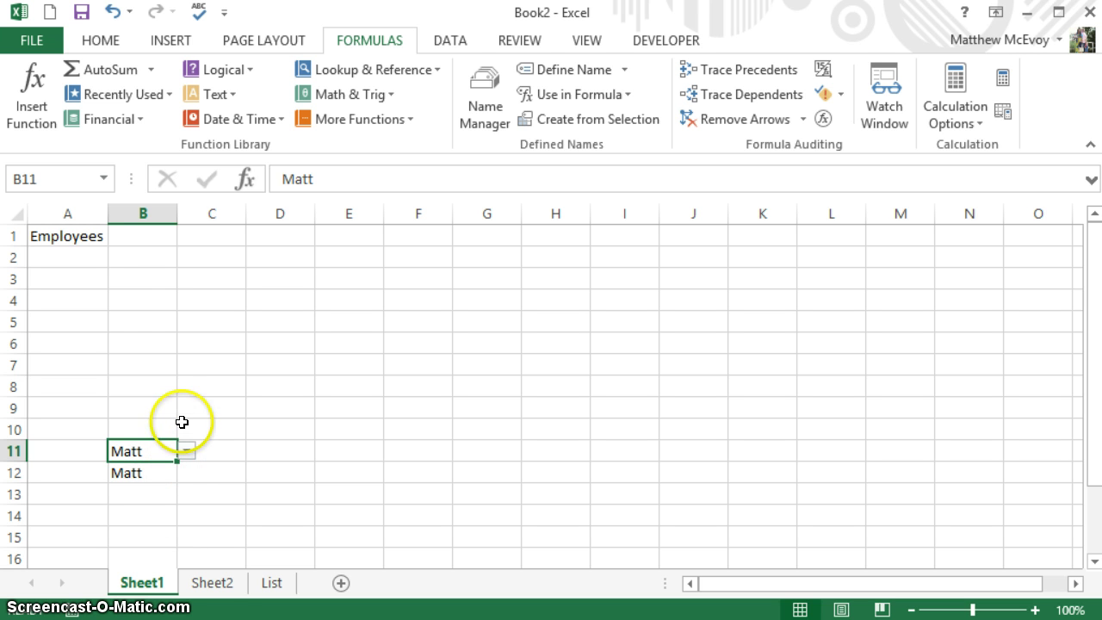
left_click(160, 315)
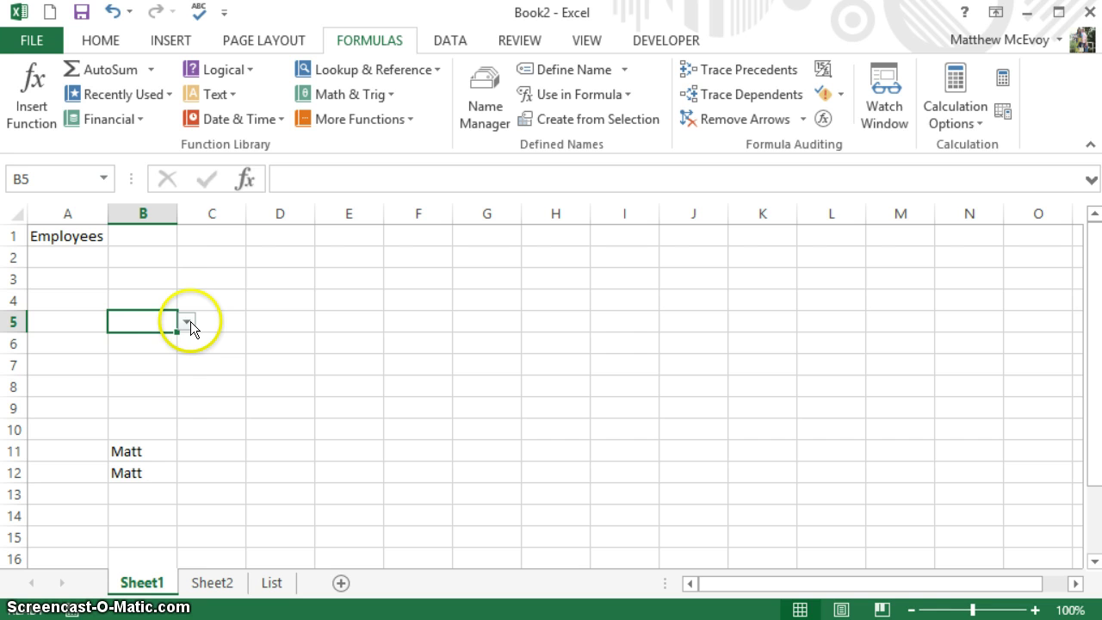
left_click(186, 321)
left_click(172, 365)
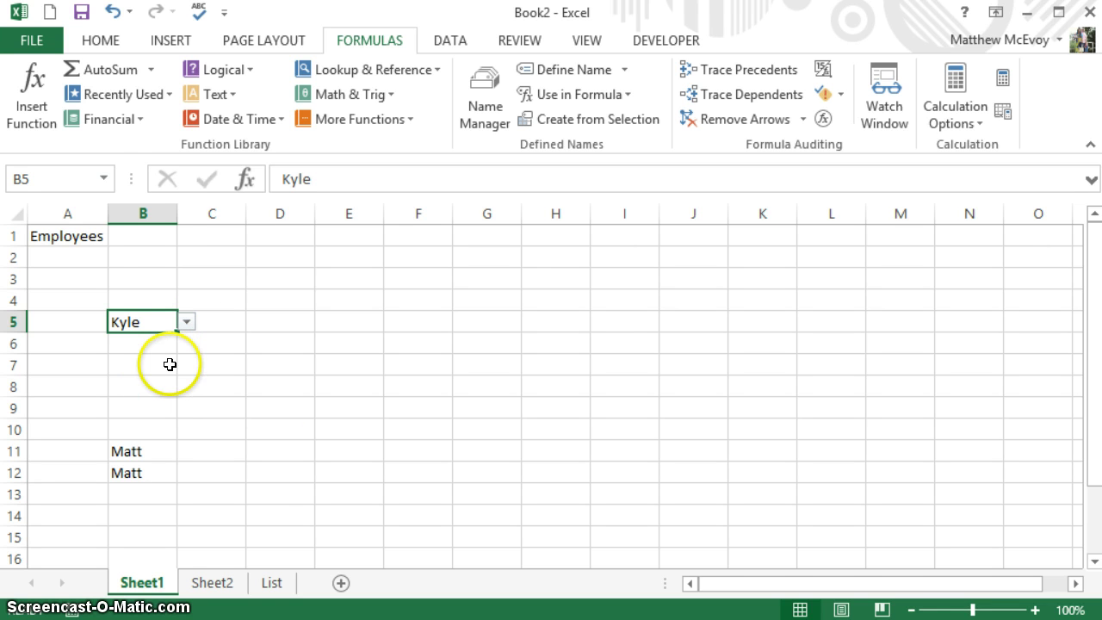
left_click(261, 587)
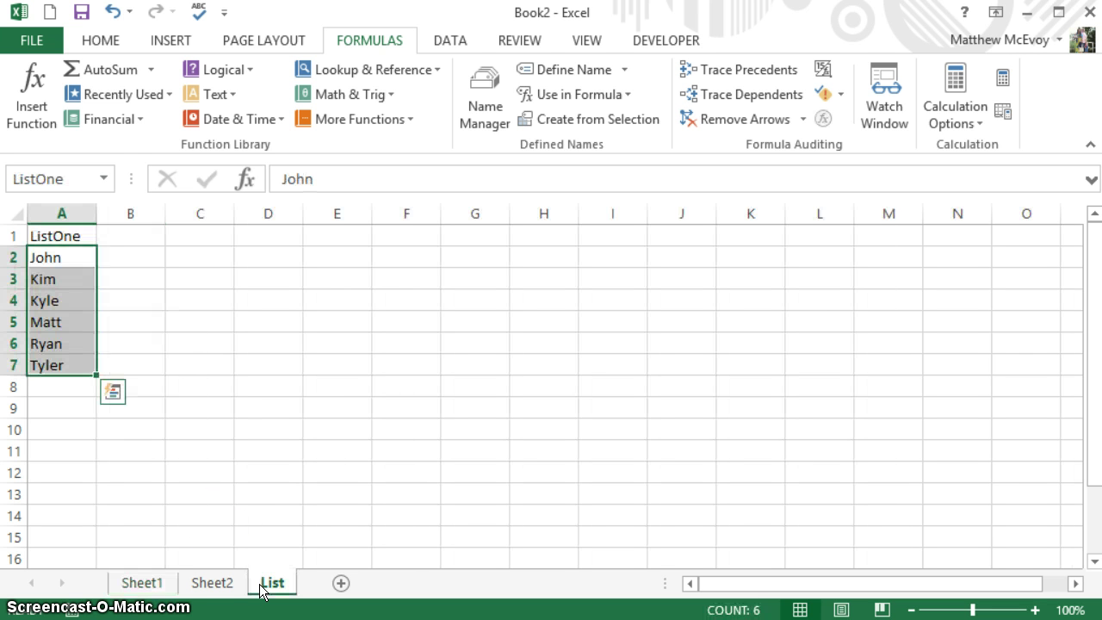
left_click(125, 298)
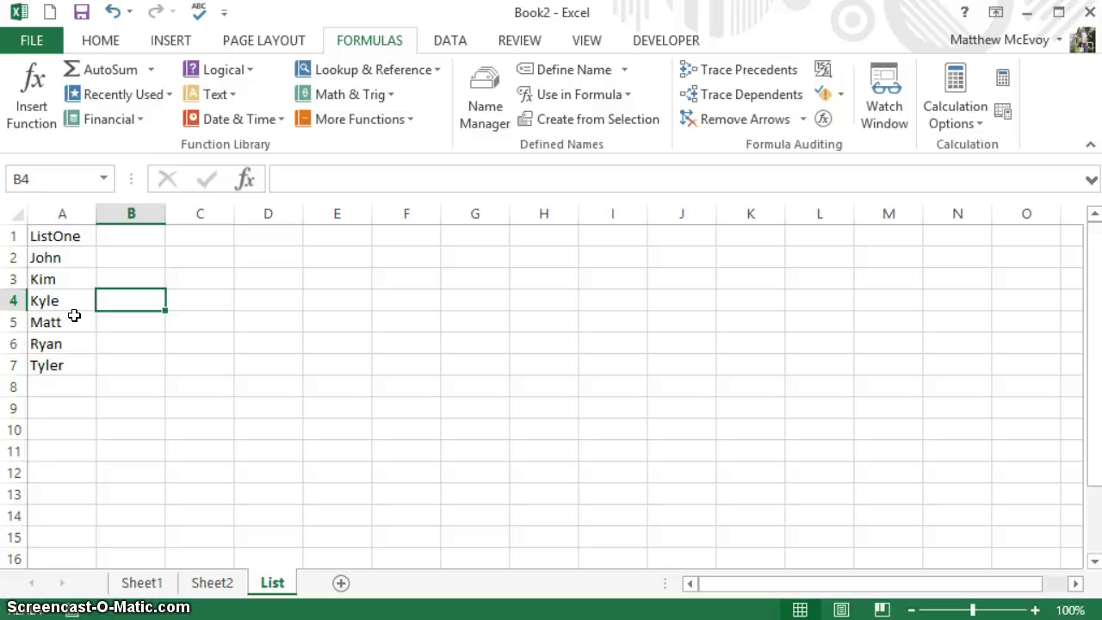
right_click(138, 263)
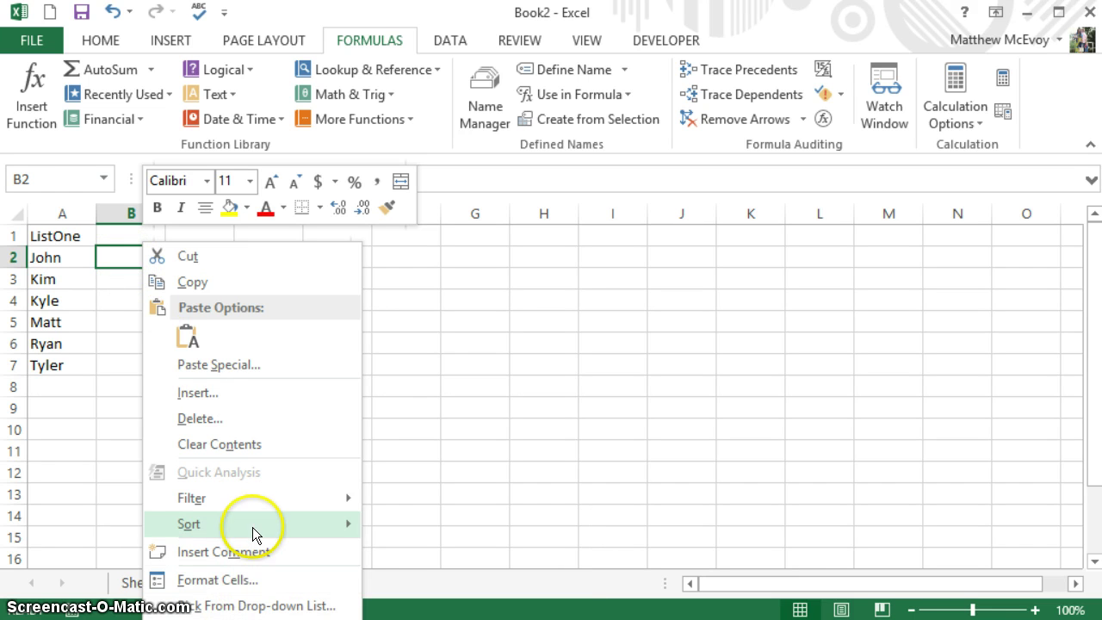
left_click(256, 579)
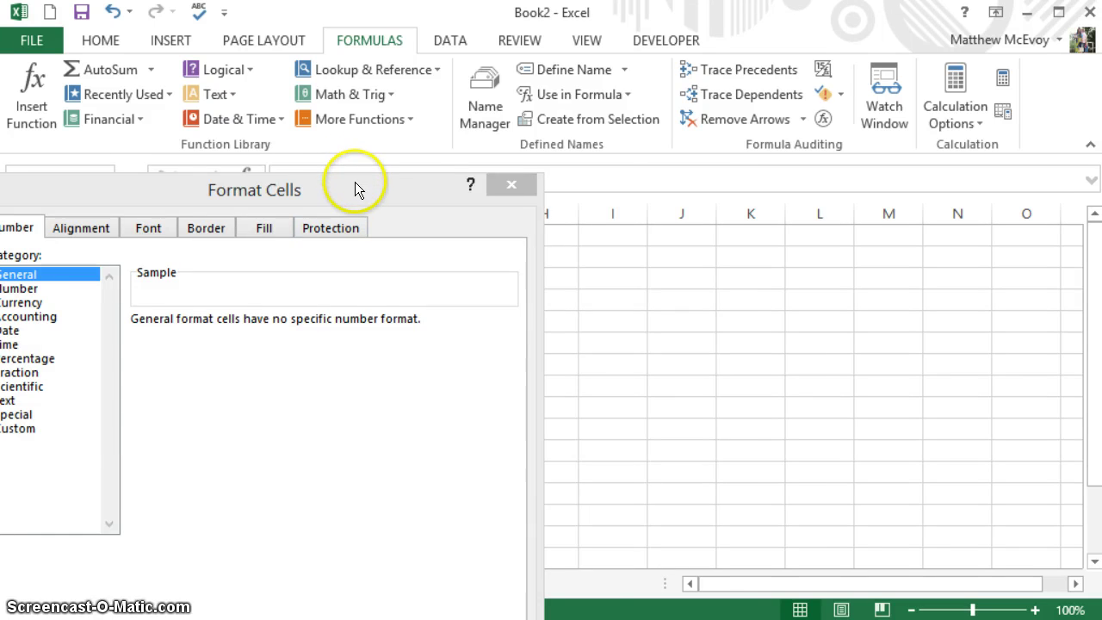
left_click_drag(354, 182, 631, 68)
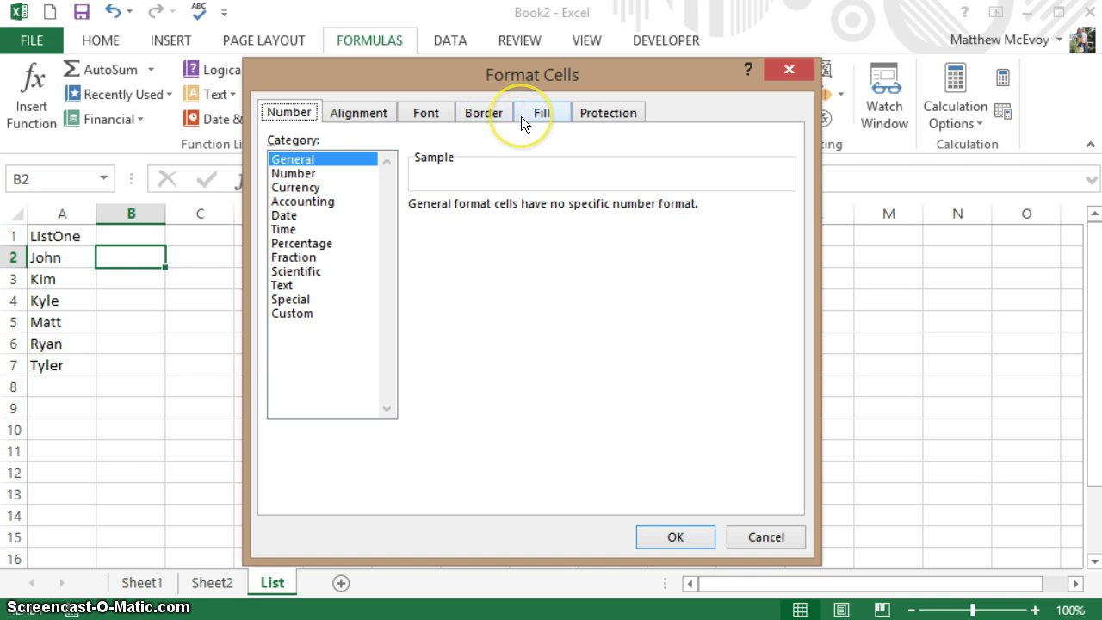
left_click(603, 113)
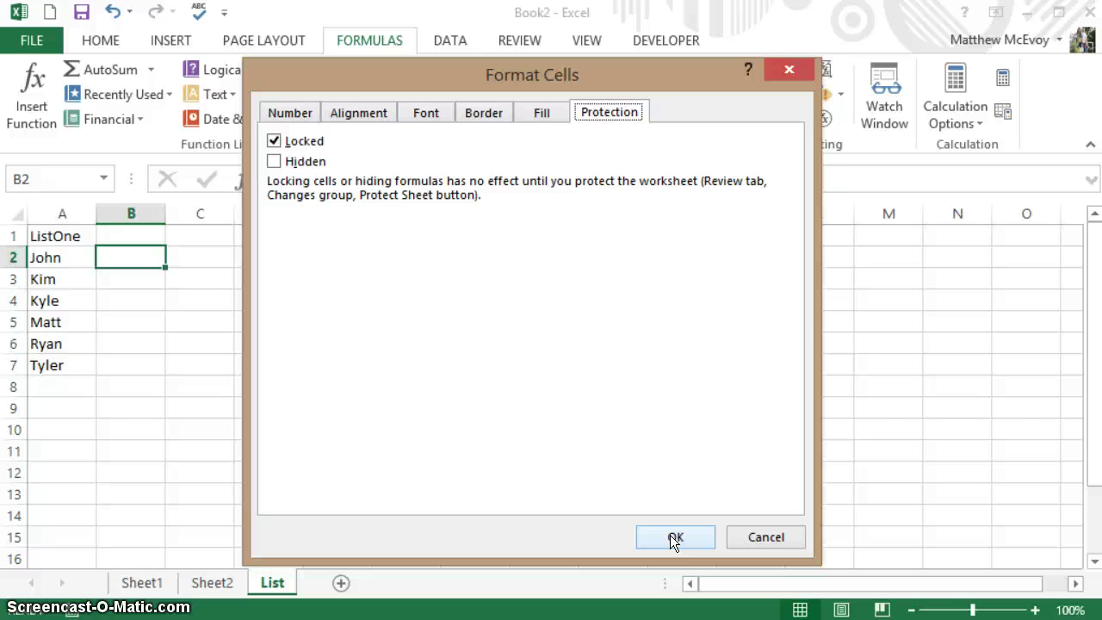
left_click(675, 537)
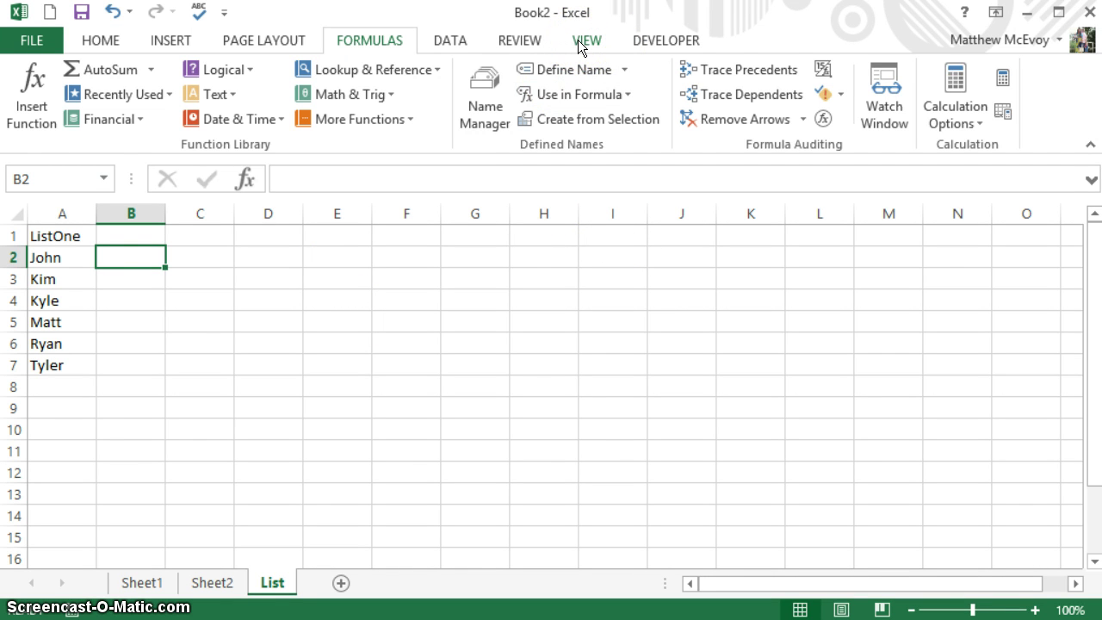
- Password-protect the List sheet with Select locked cells unticked
left_click(578, 40)
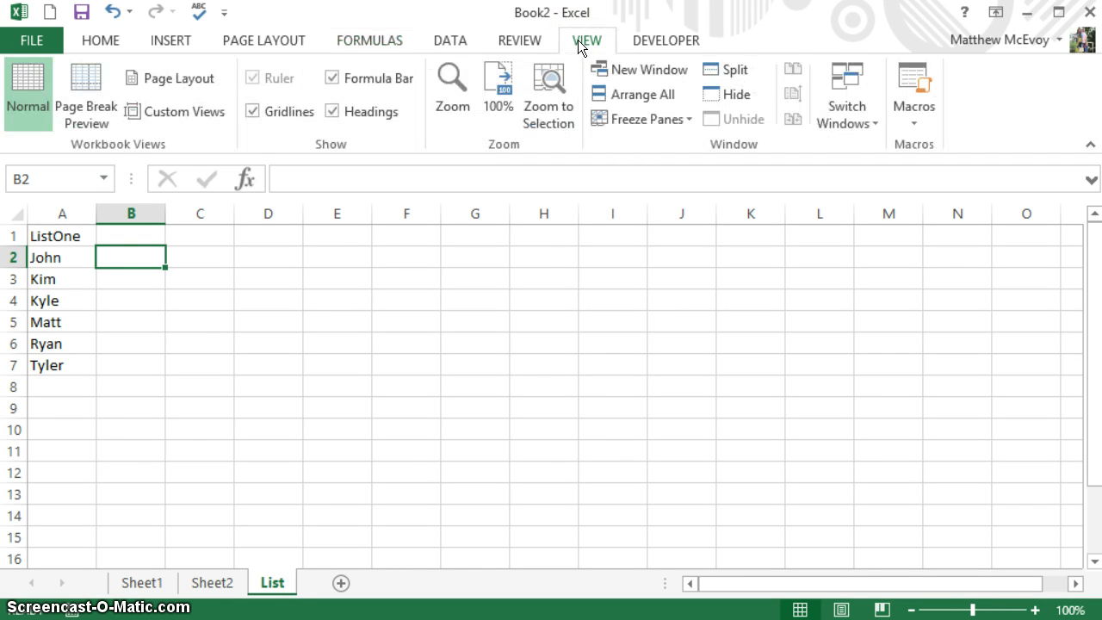
left_click(521, 41)
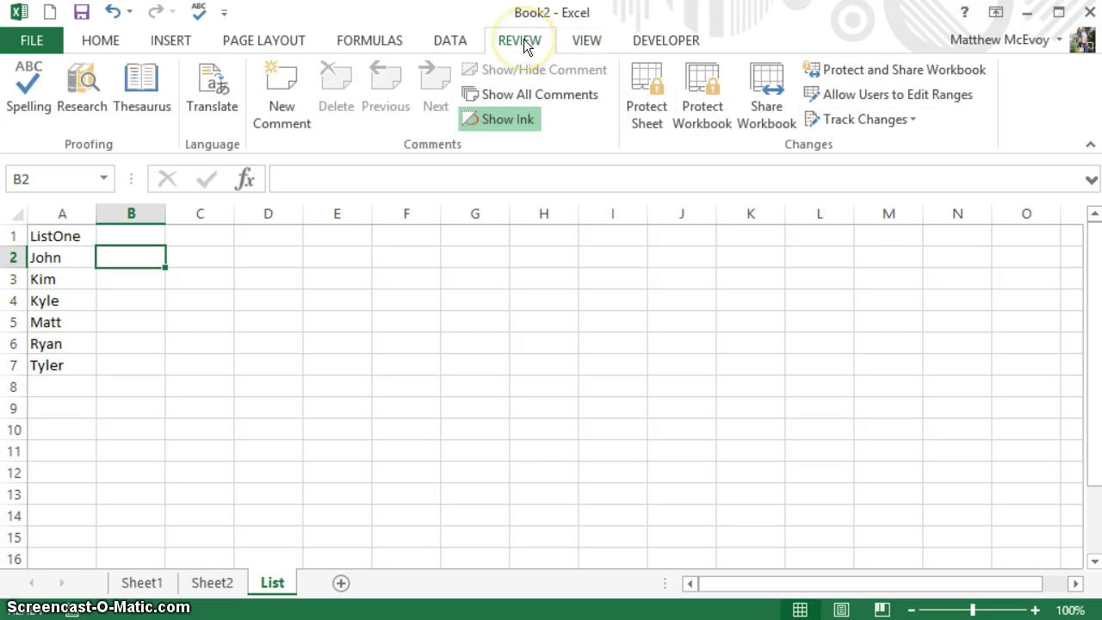
left_click(637, 112)
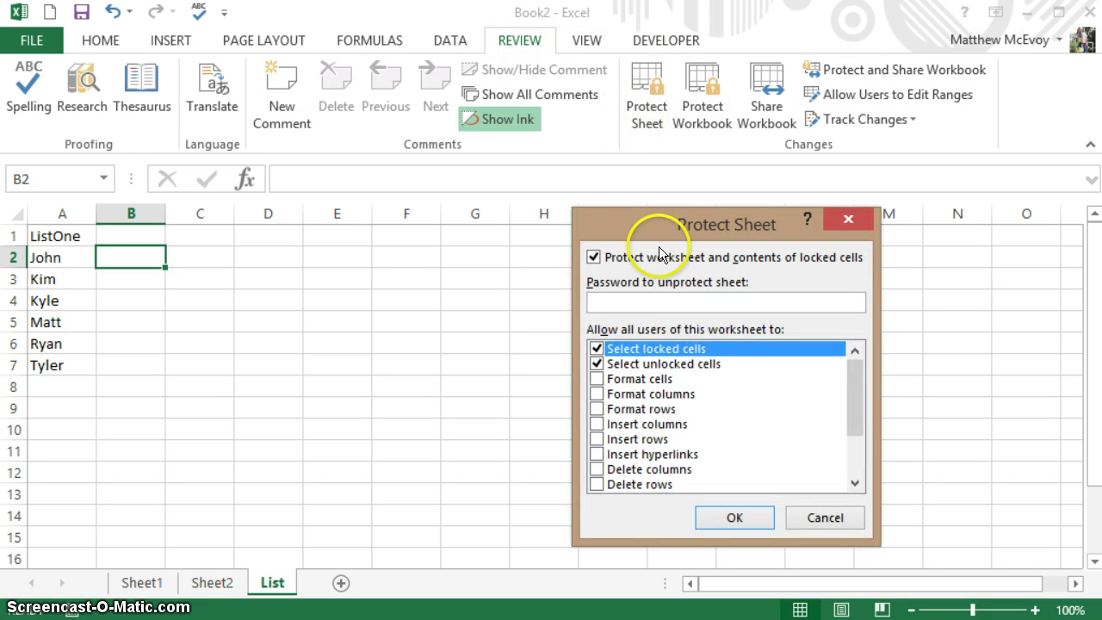
left_click(597, 350)
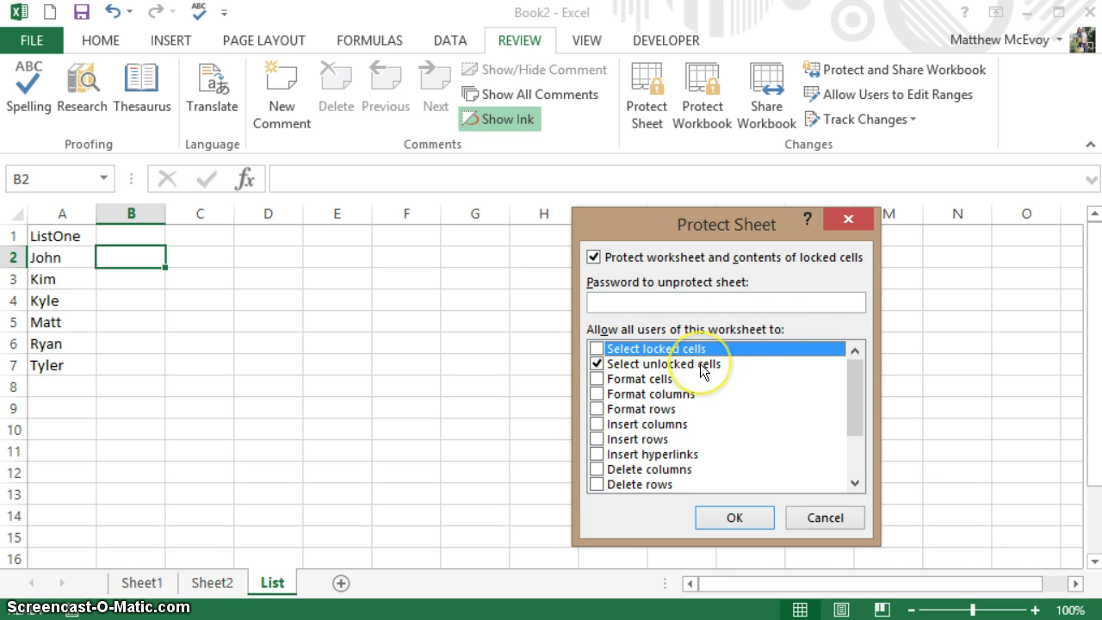
left_click(642, 303)
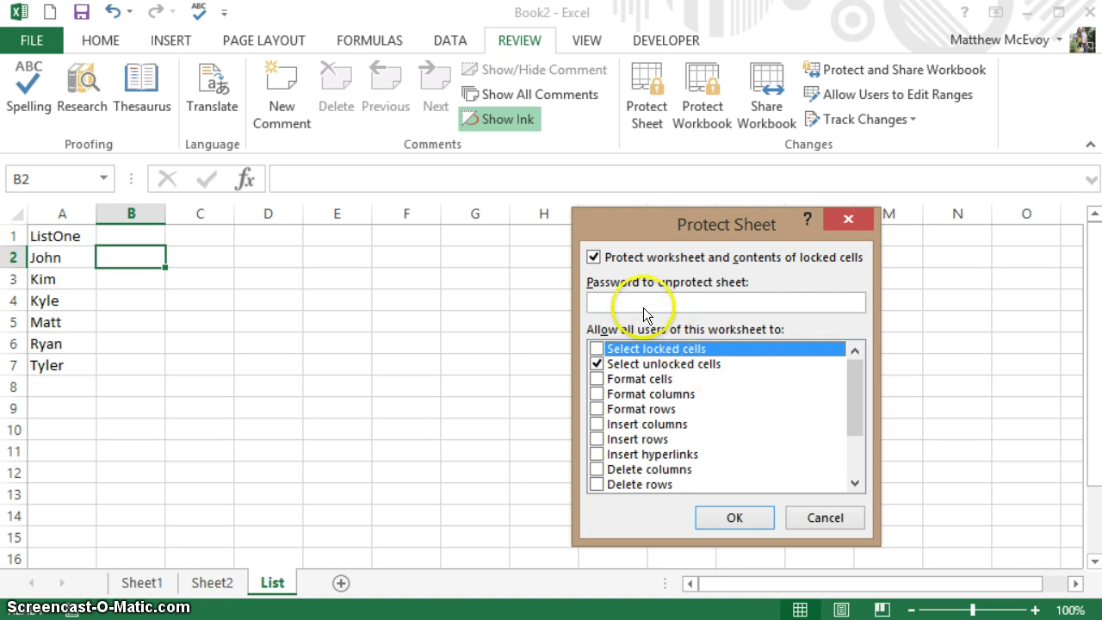
type("1234")
left_click(734, 515)
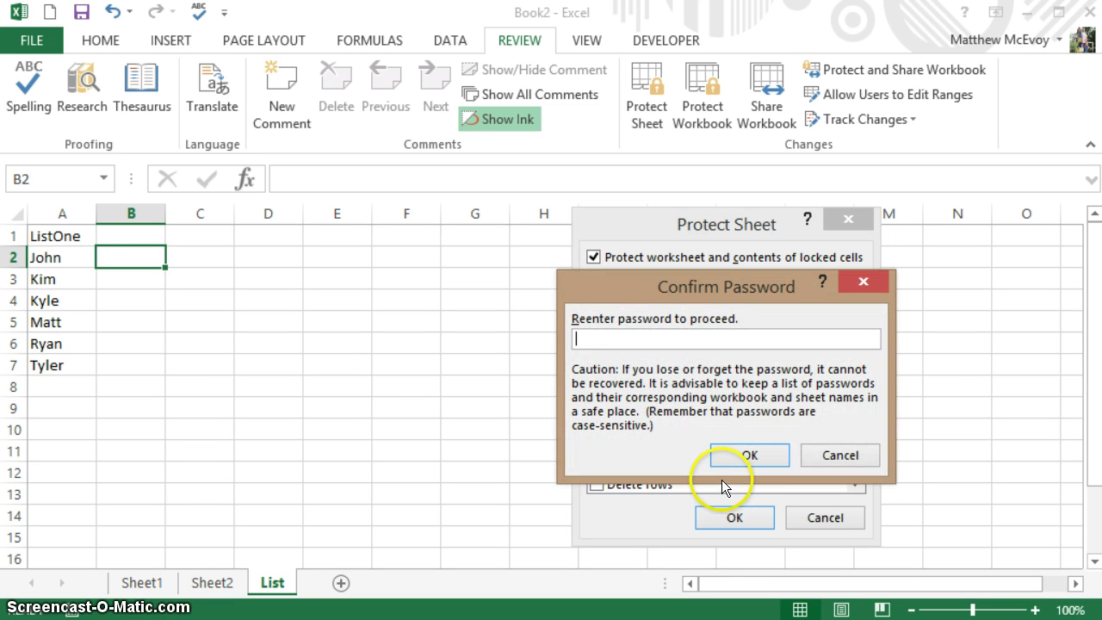
type("1234")
key("Return")
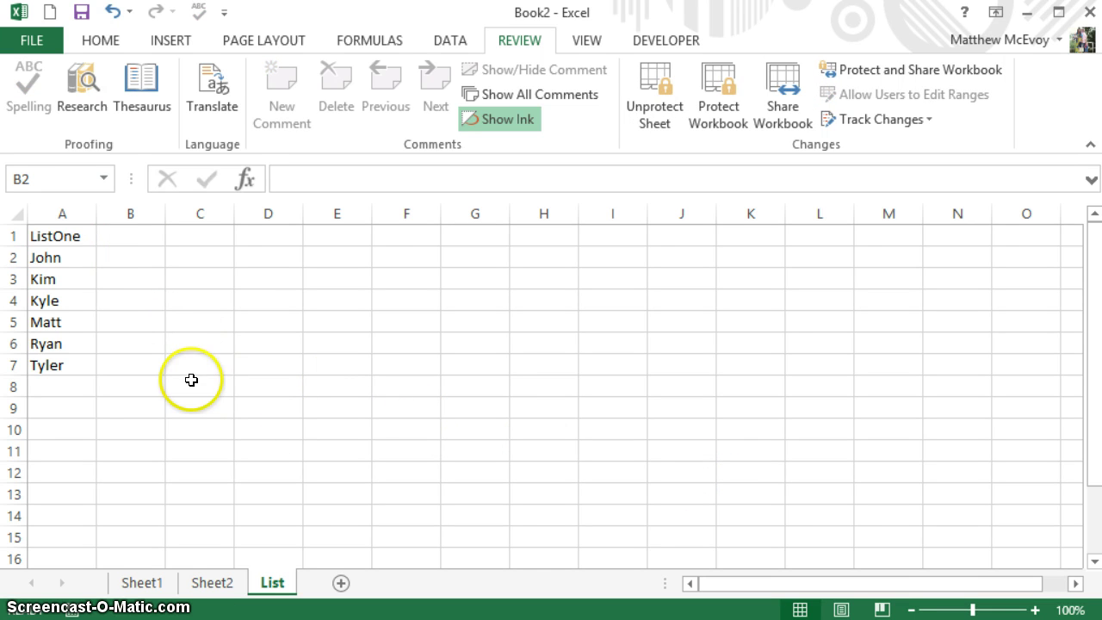
- On Sheet1, choose Matt in B5 and B8 and Kyle in B7 from the drop-downs
left_click(137, 583)
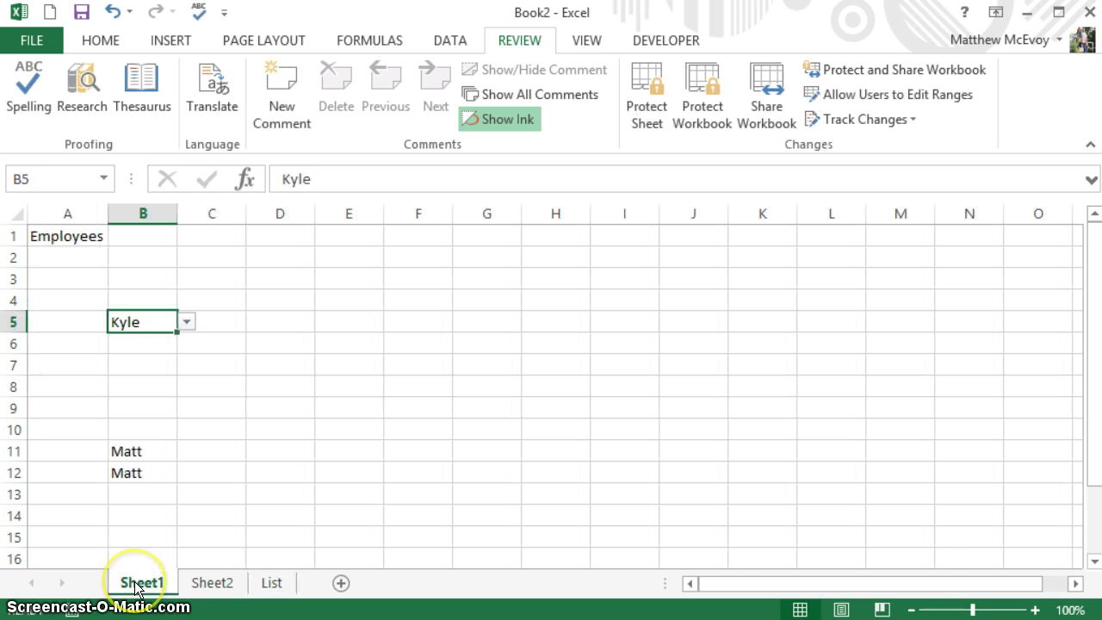
left_click(188, 325)
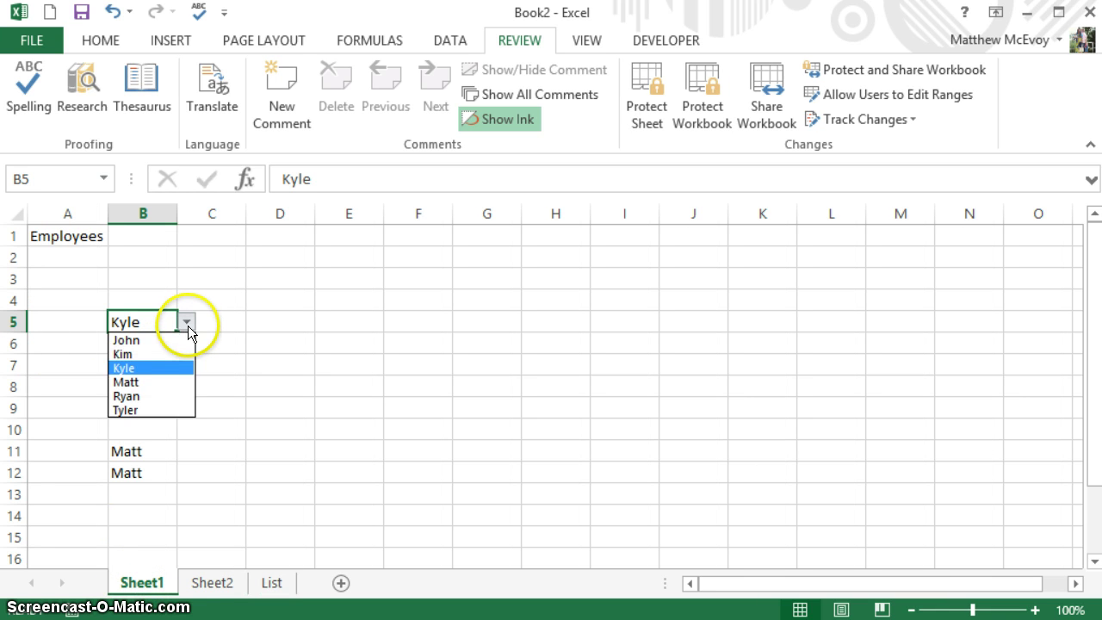
left_click(170, 385)
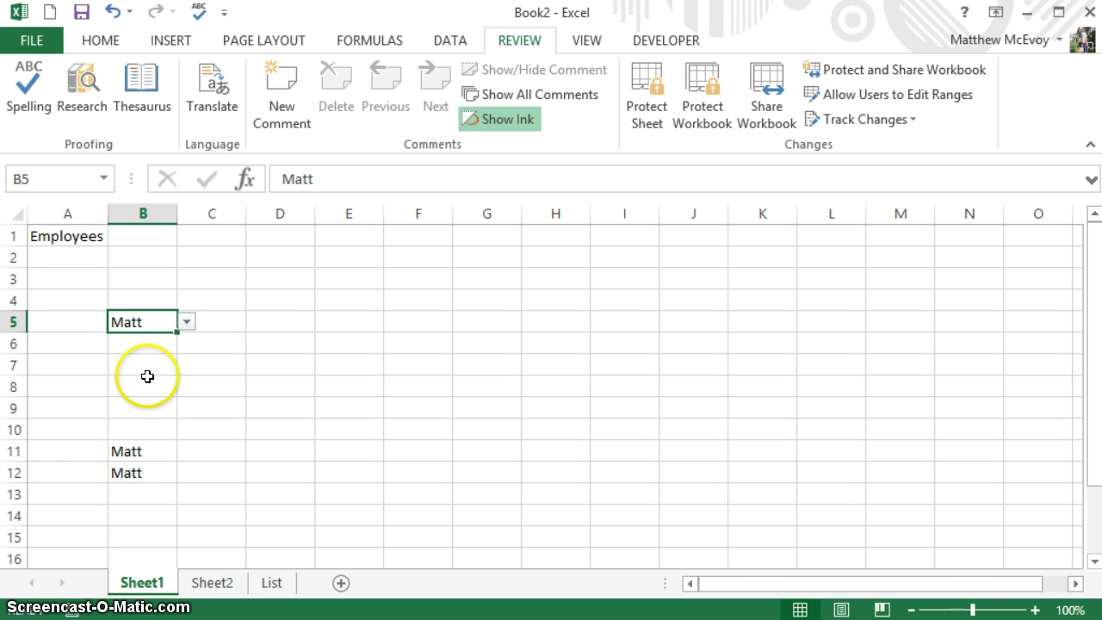
left_click(170, 388)
left_click(187, 388)
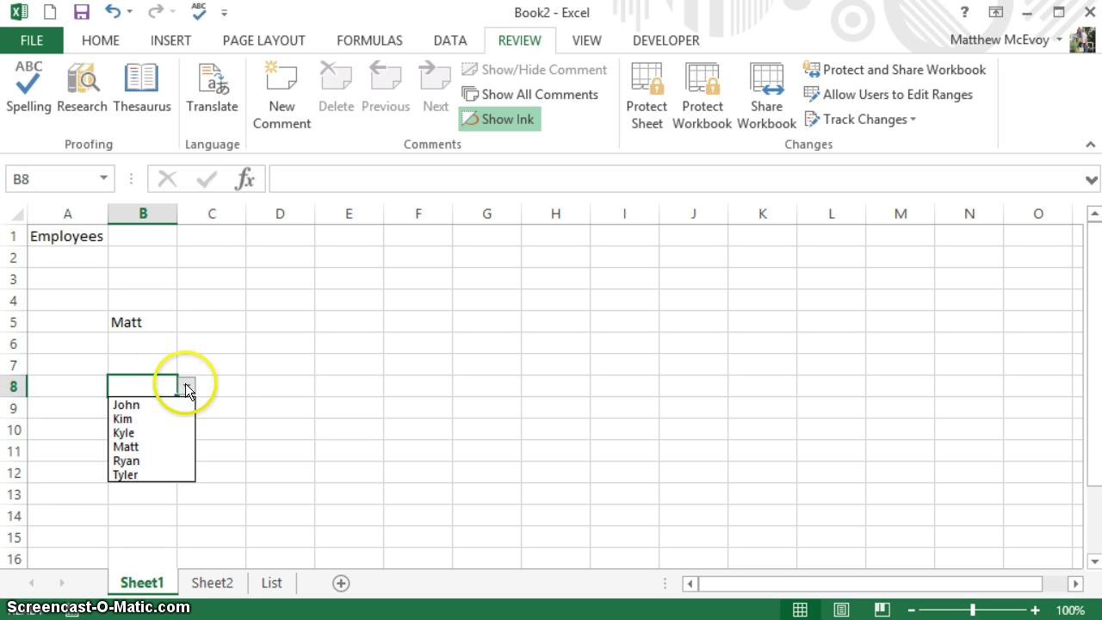
left_click(165, 449)
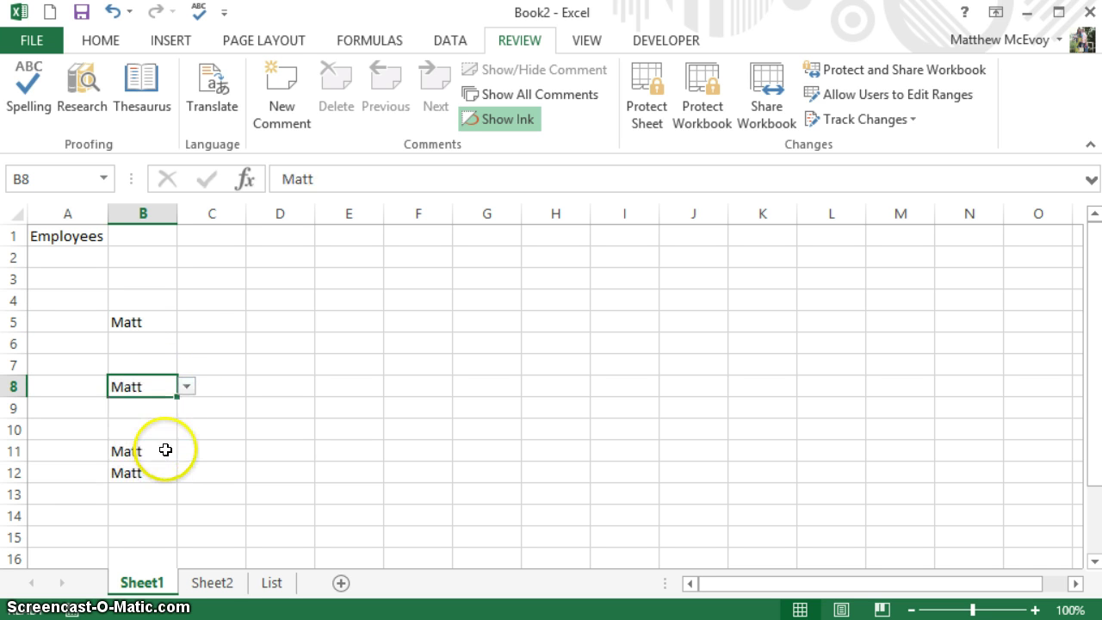
left_click(149, 357)
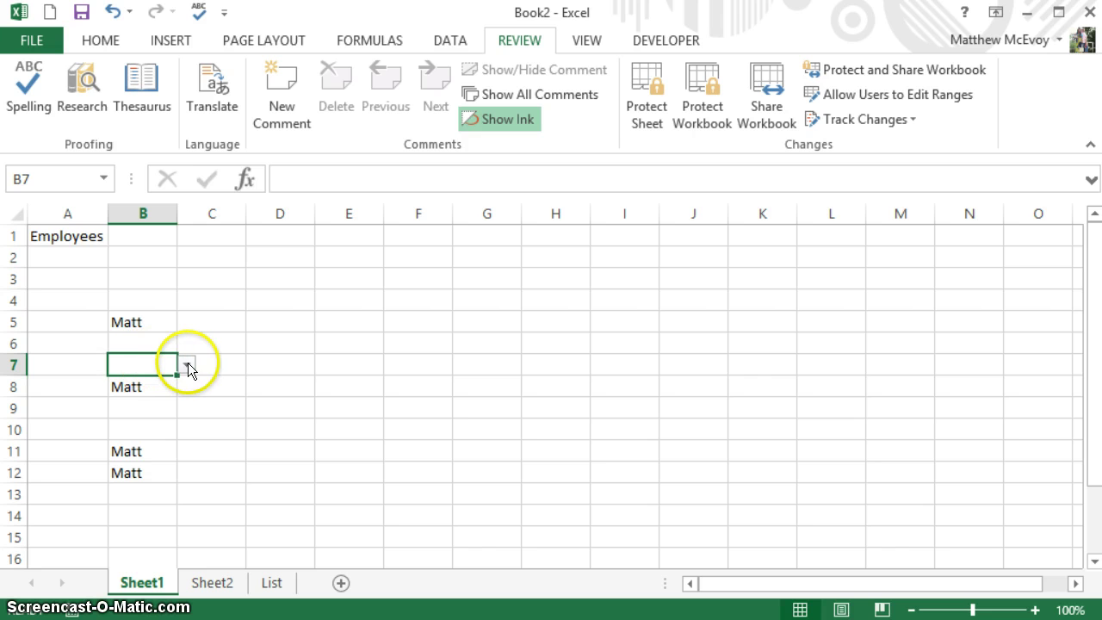
left_click(188, 362)
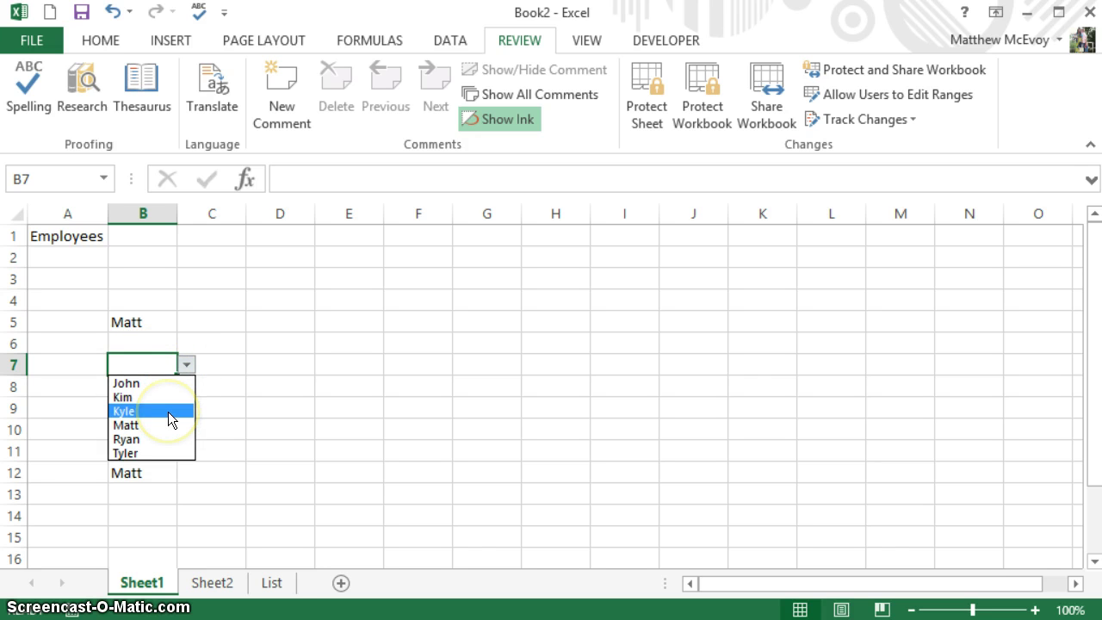
left_click(168, 411)
left_click(168, 411)
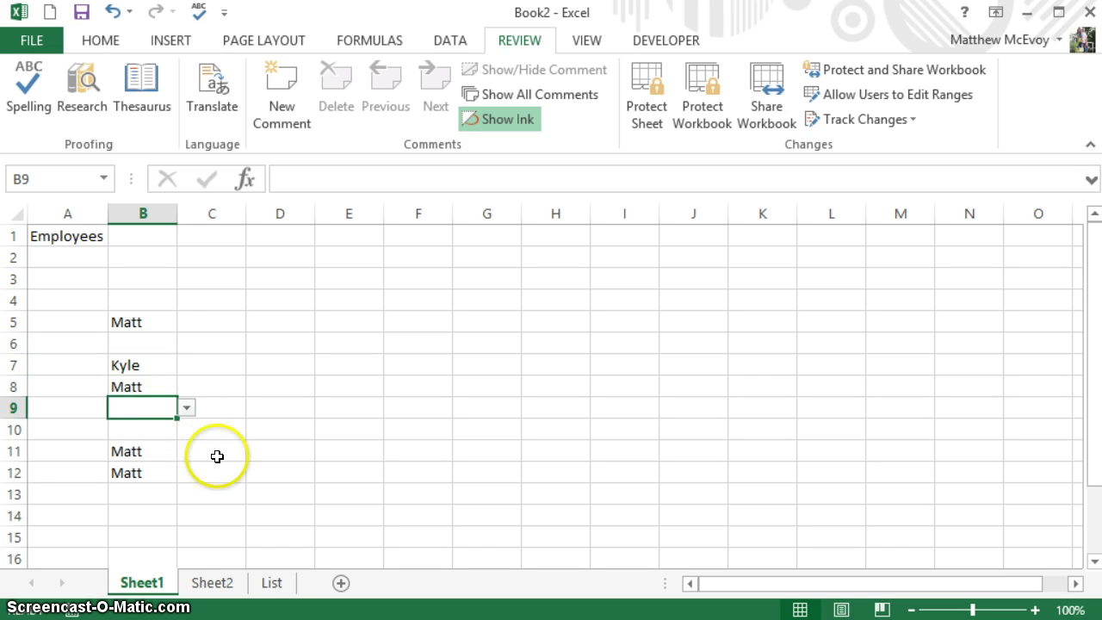
left_click(272, 584)
- Unprotect the List sheet with its password after hitting the protected-cell warning
double_click(110, 375)
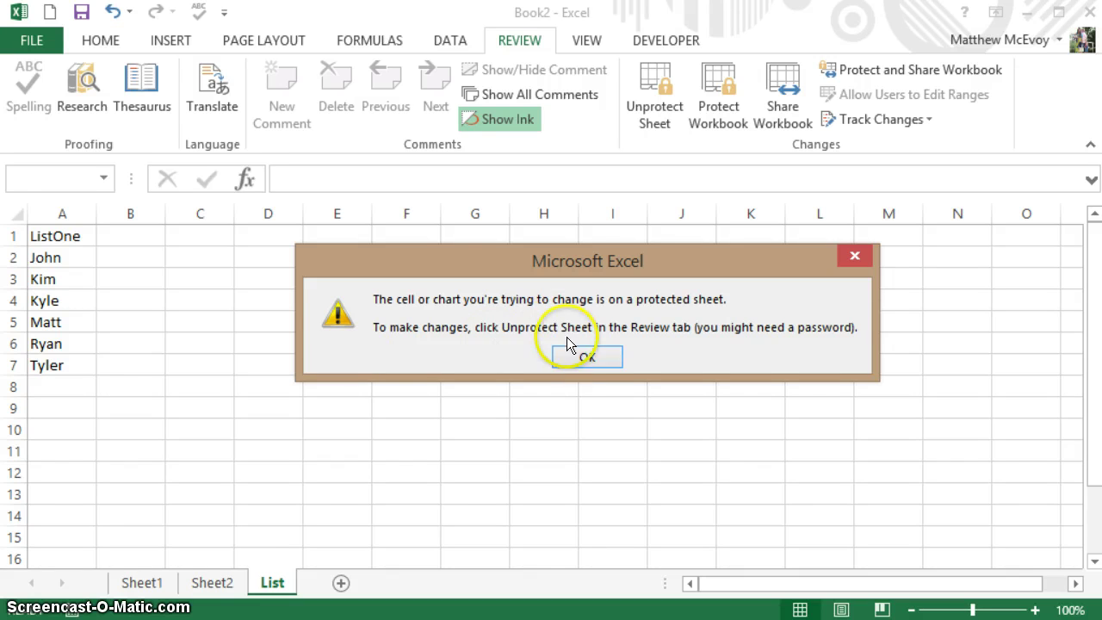
left_click(585, 359)
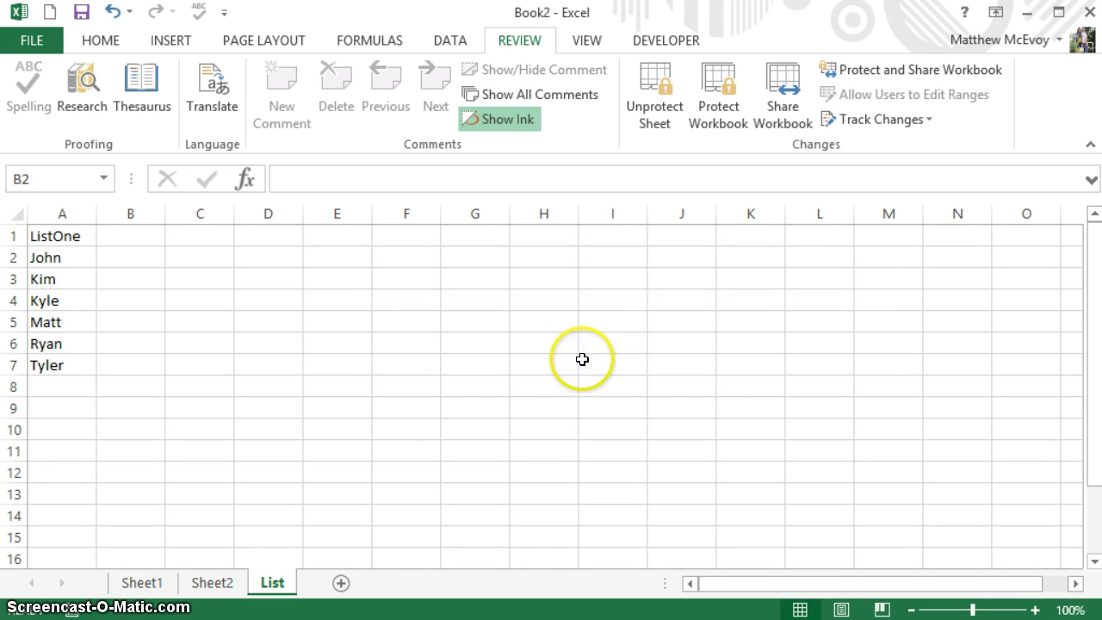
left_click(654, 110)
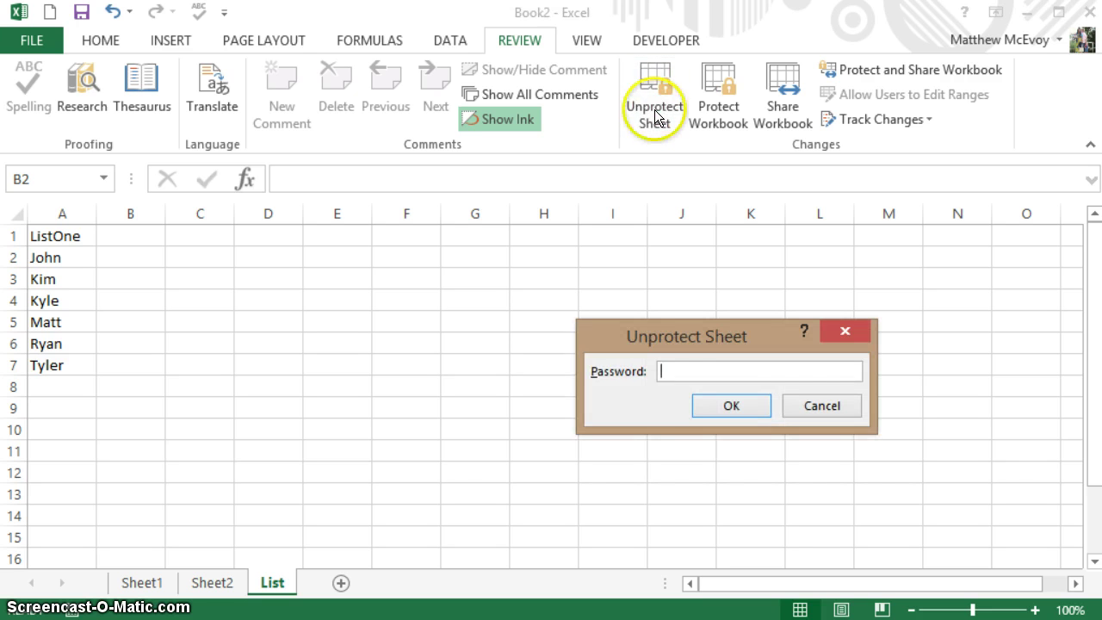
type("1234")
key("Return")
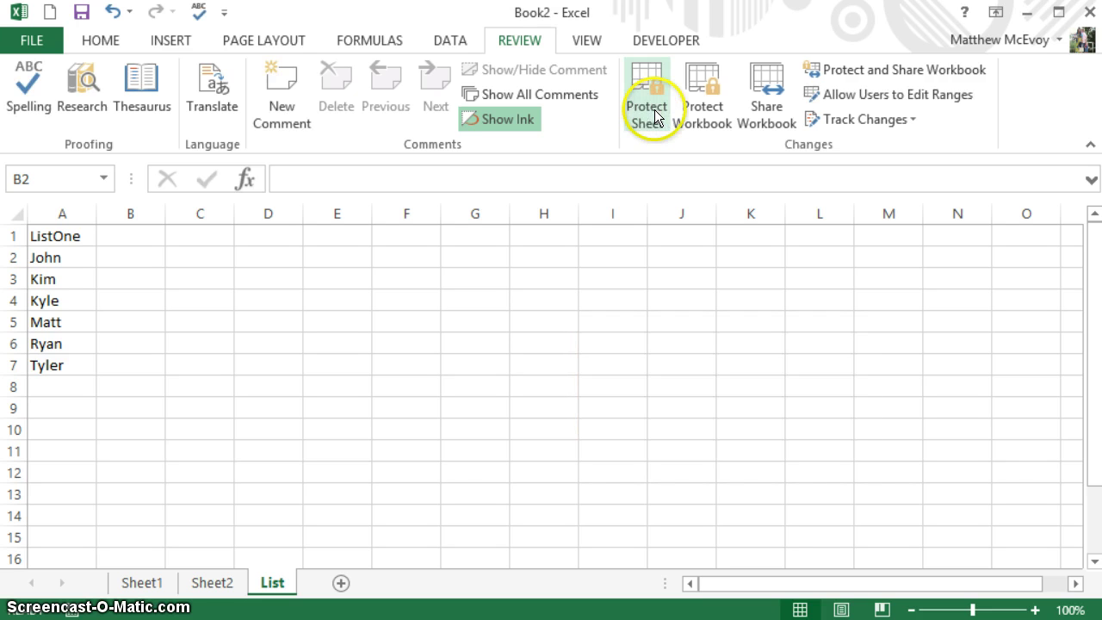
- Enter Beth in cell A8 beneath Tyler as the seventh name
left_click(65, 381)
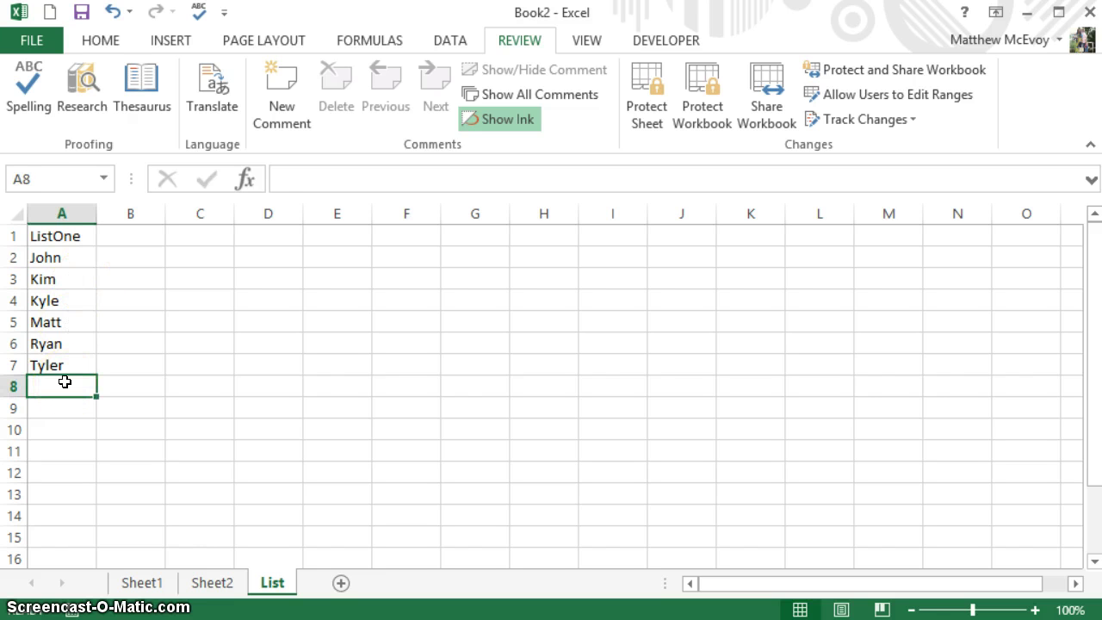
type("Beth")
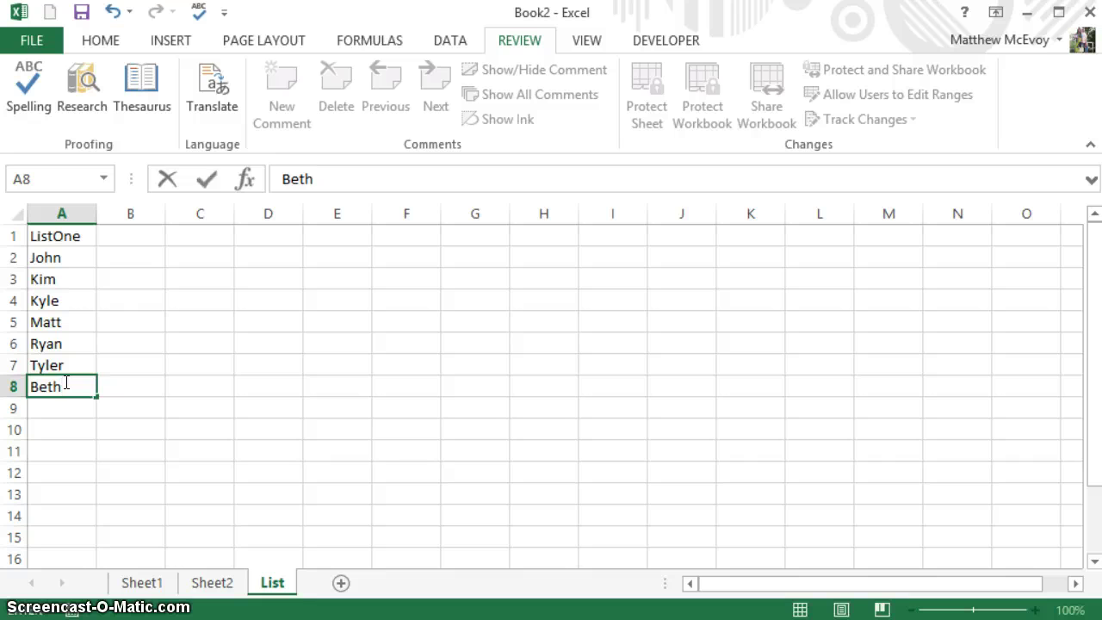
key("Return")
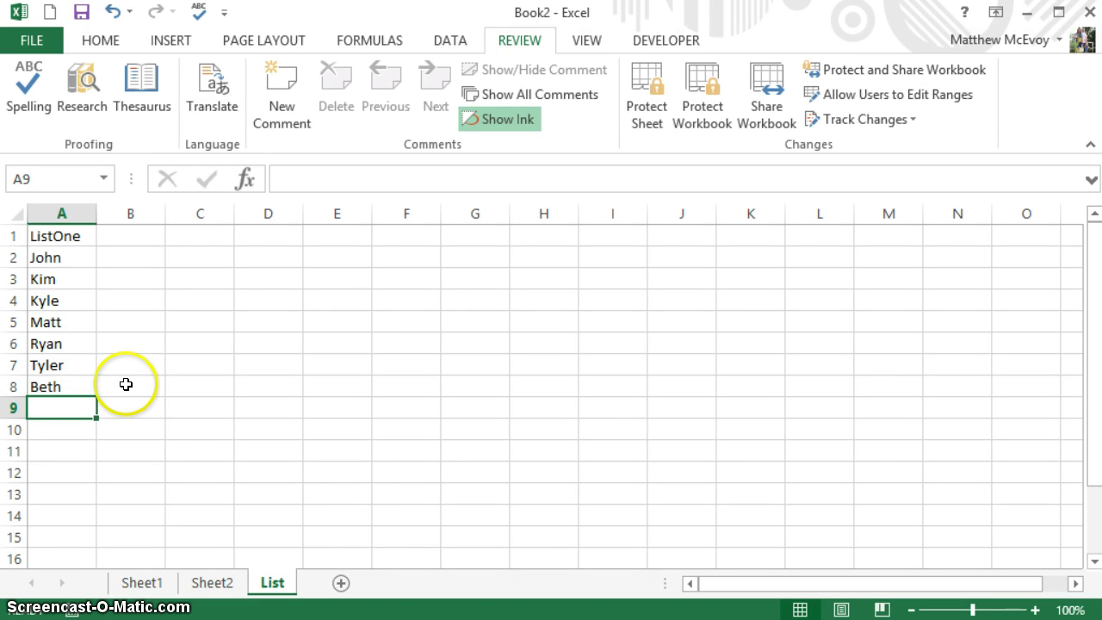